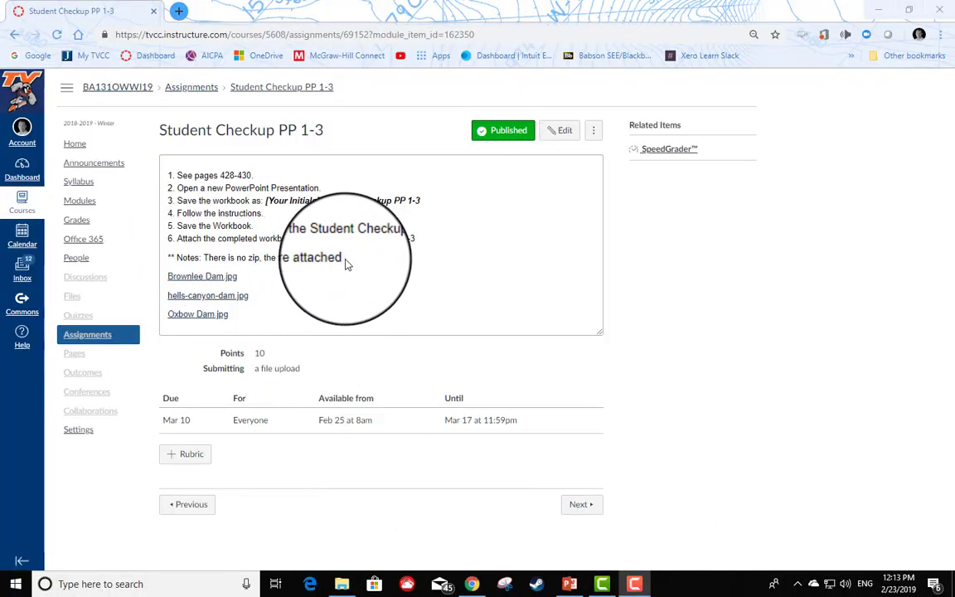
Download the attachments Brownlee Dam.jpg, hells-canyon-dam.jpg and Oxbow Dam.jpg from the assignment page.
click(206, 279)
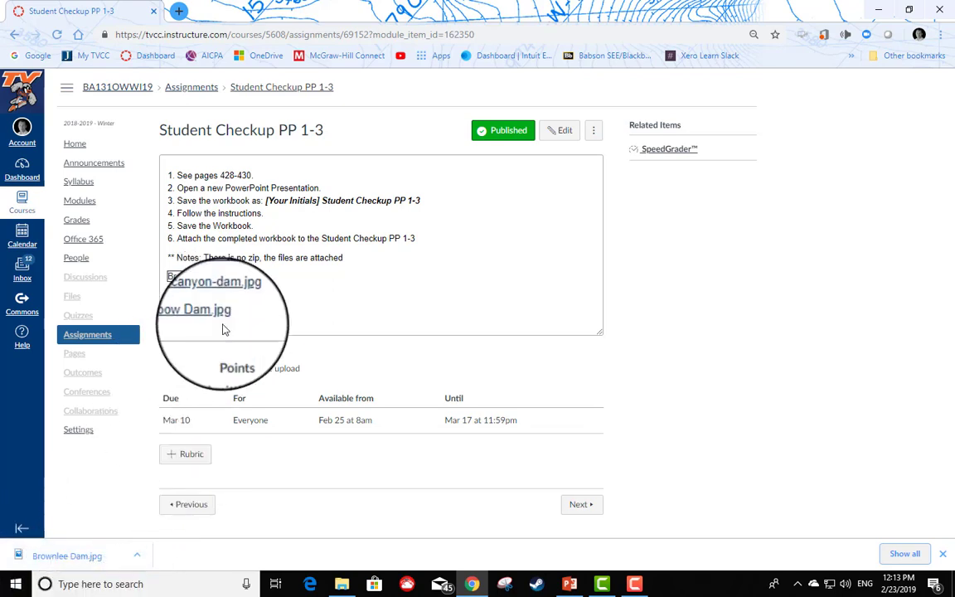
click(214, 299)
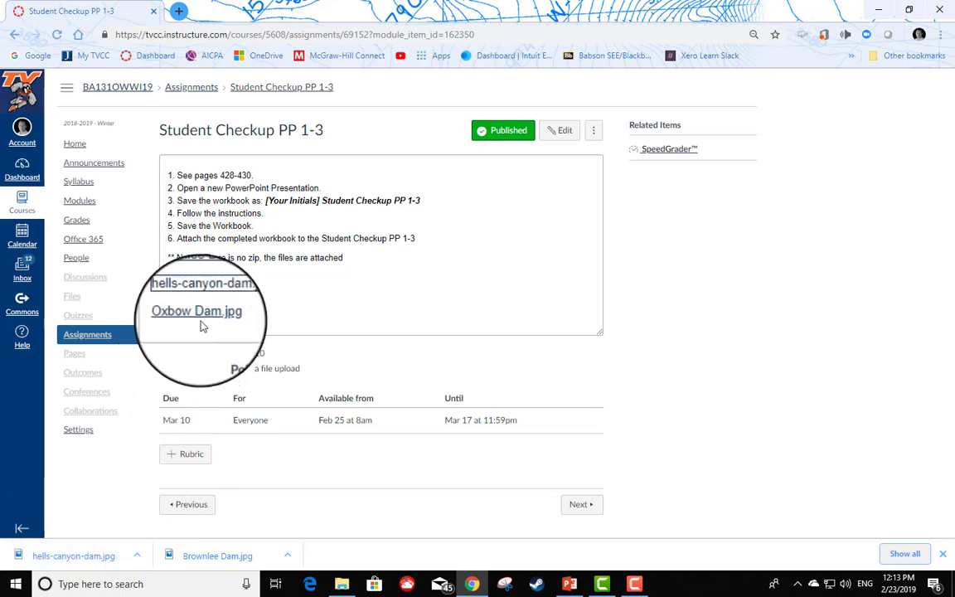
click(199, 315)
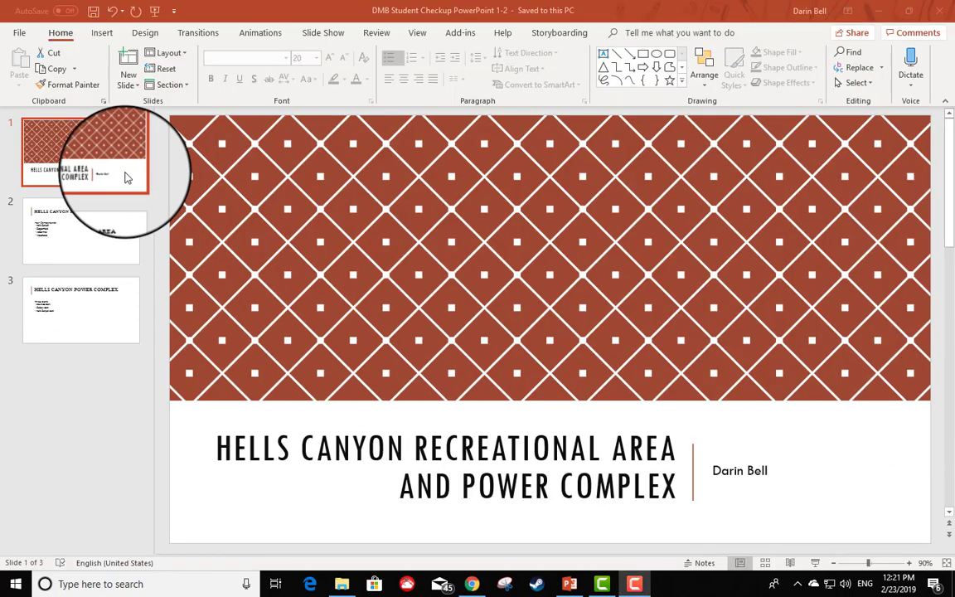
Save the deck to This PC as DMB Student Checkup PowerPoint 1-3, replacing the 1-2 ending.
click(23, 37)
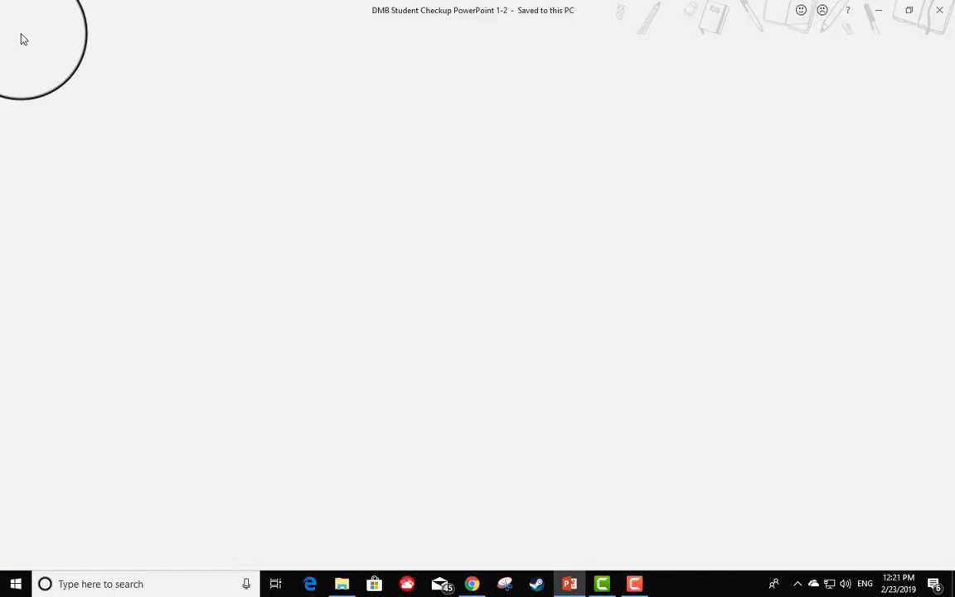
click(42, 209)
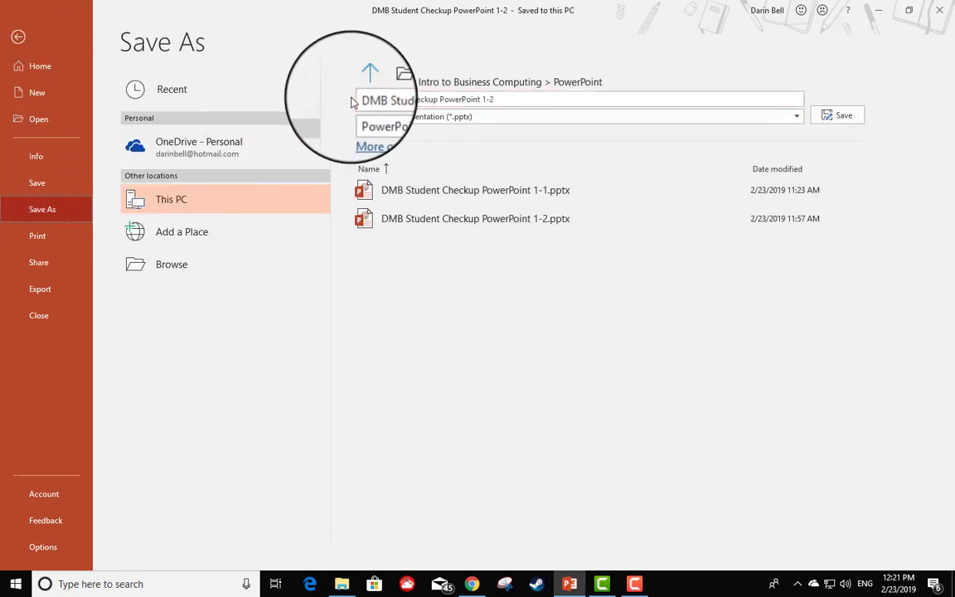
click(494, 99)
click(494, 100)
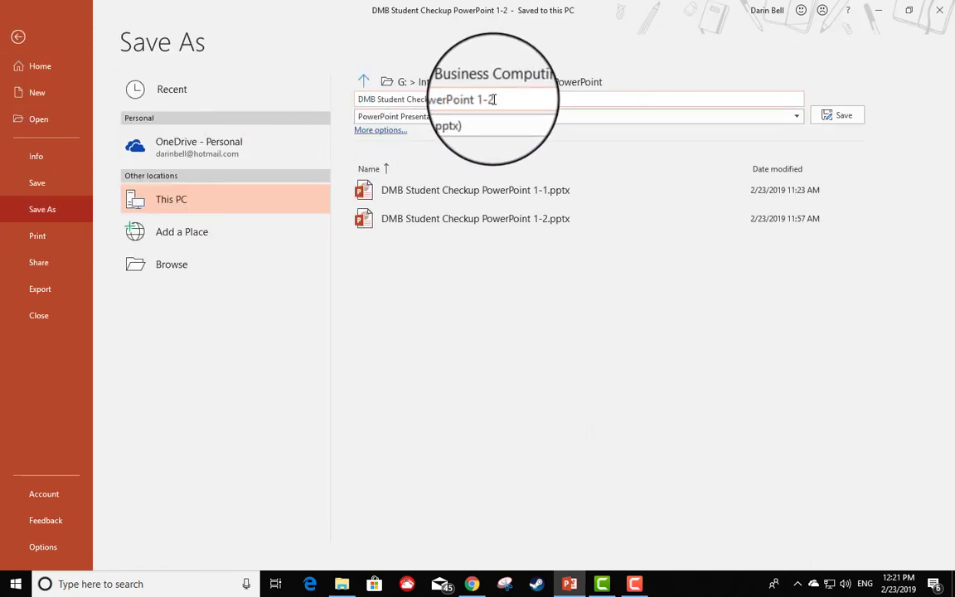
key(BackSpace)
text(3)
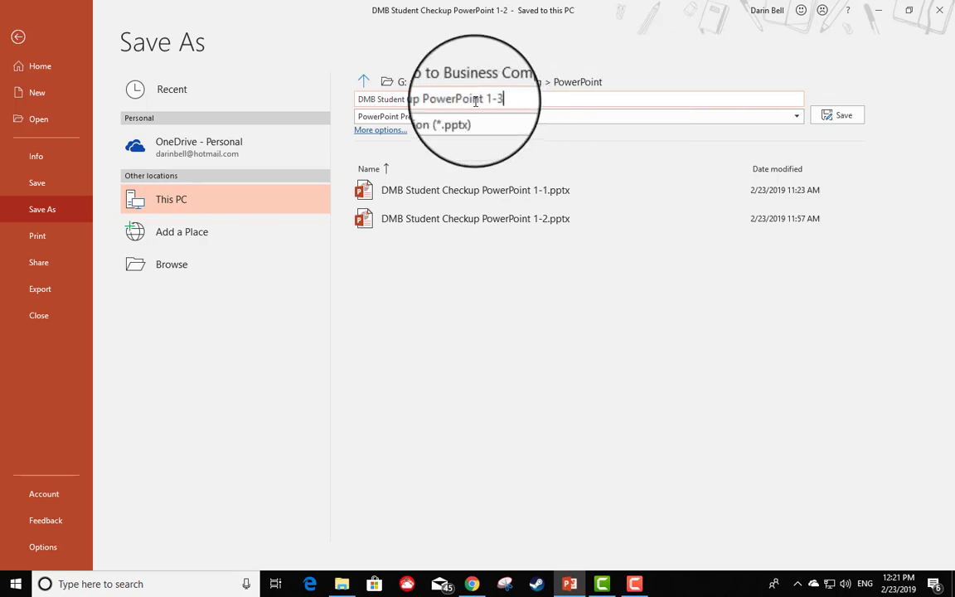
click(837, 115)
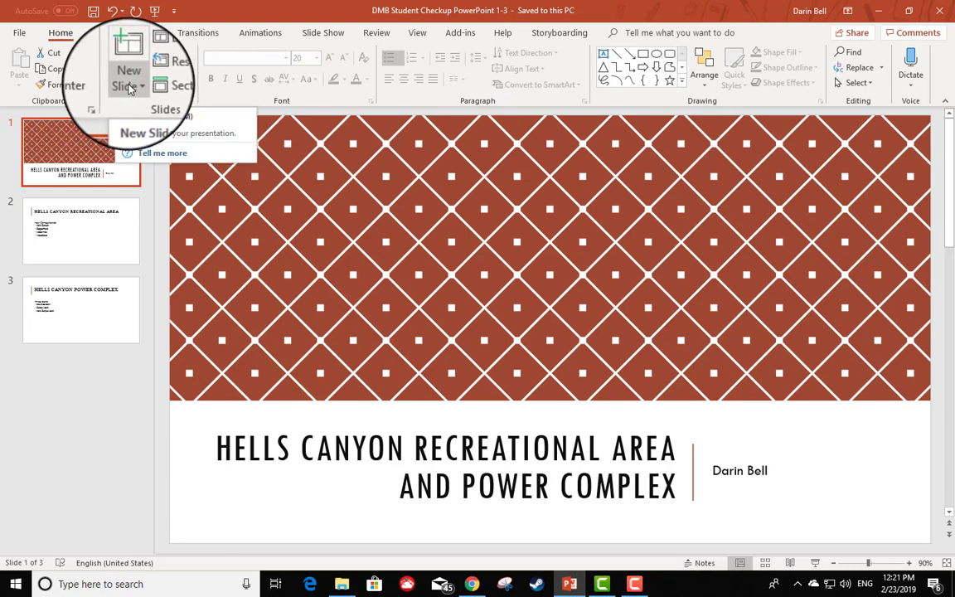
Insert a Title and Content slide after slide 3 and type HELLS CANYON POWER PRODUCTION as its title.
click(79, 354)
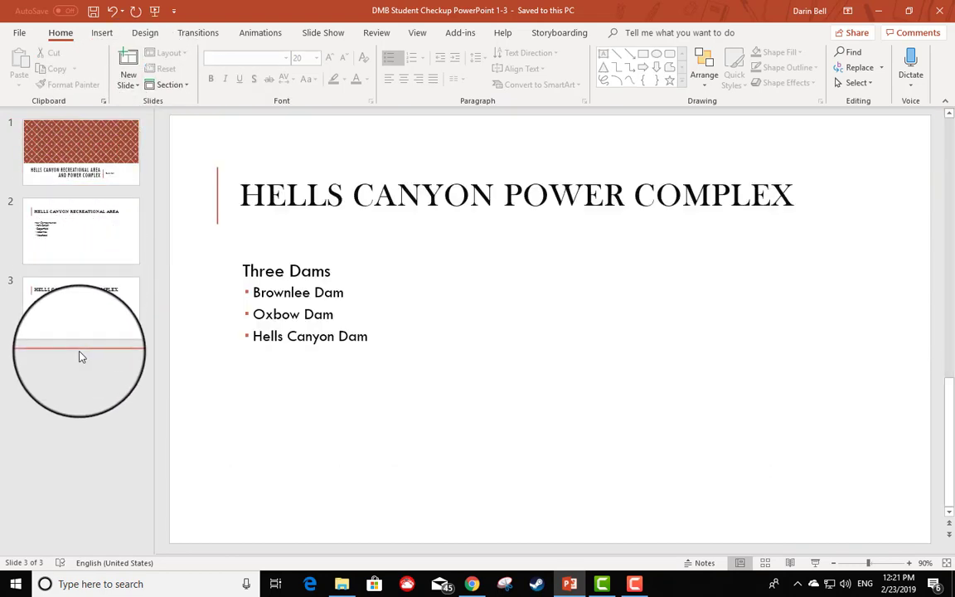
click(131, 80)
click(232, 135)
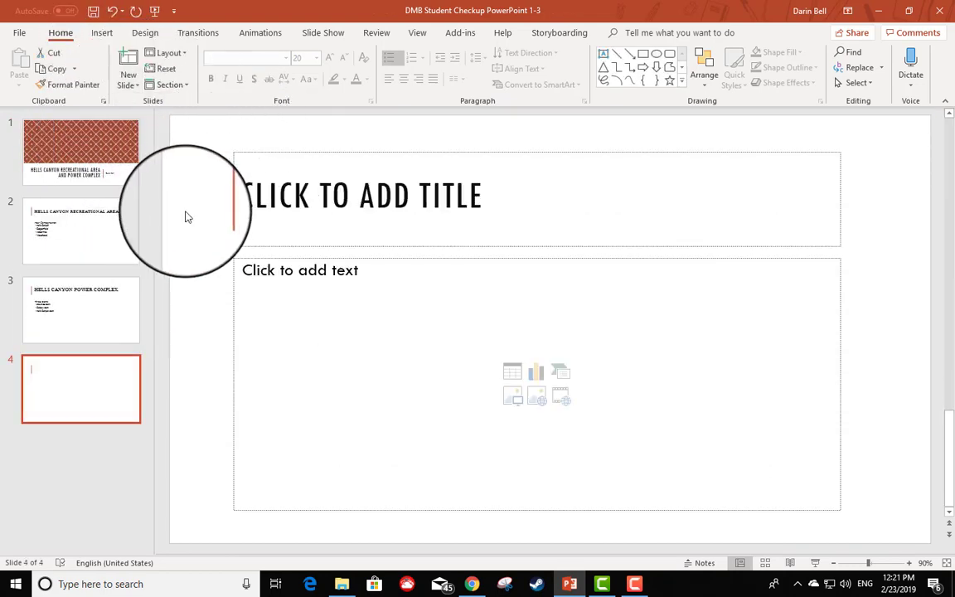
click(351, 185)
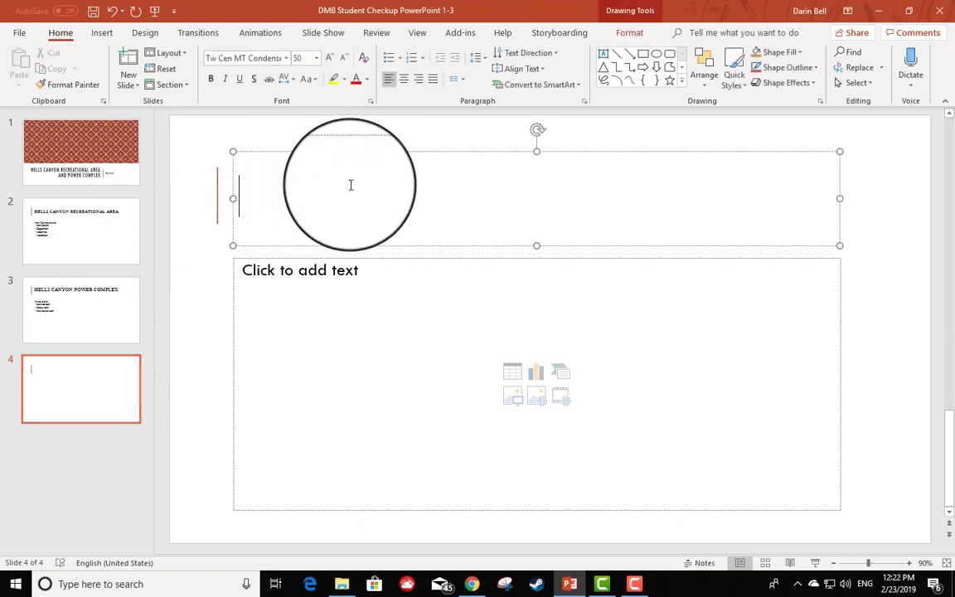
text(H)
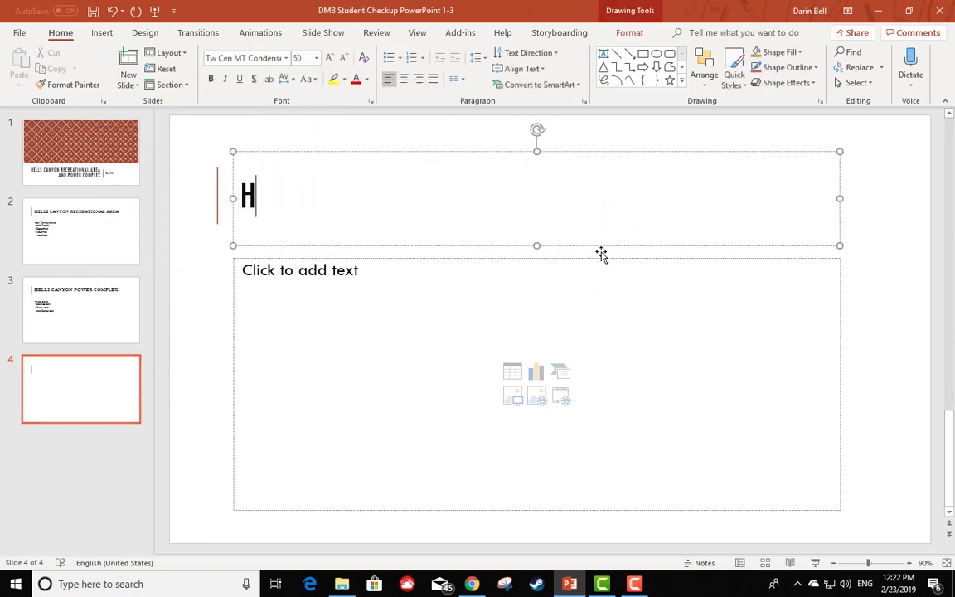
text(ELLS CA)
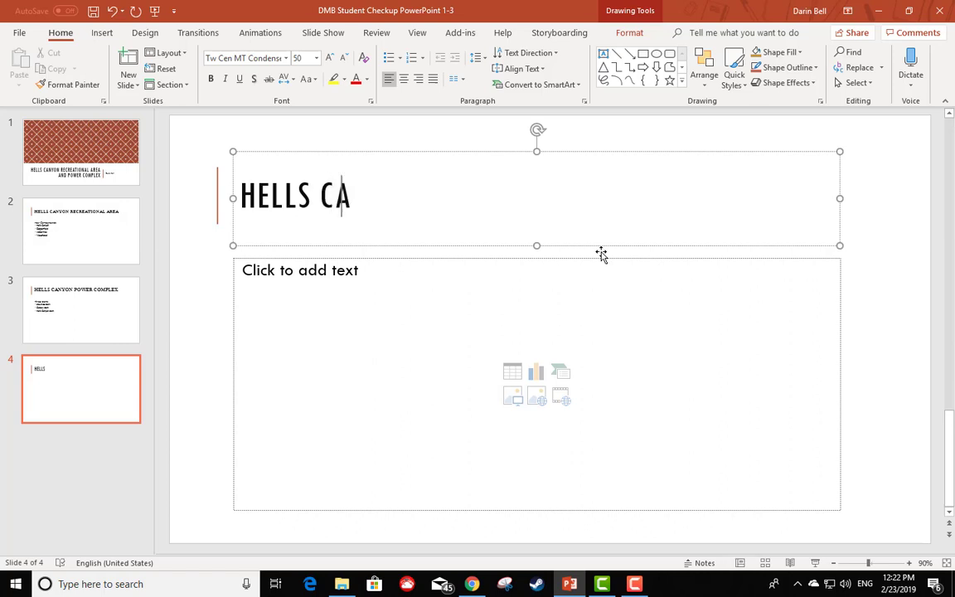
text(NYON )
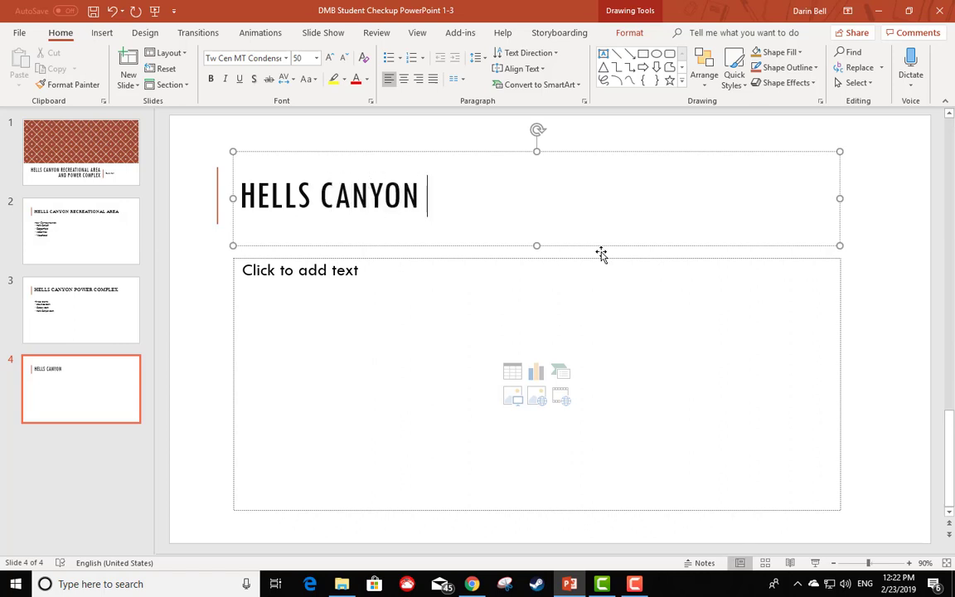
text(POWER PROD)
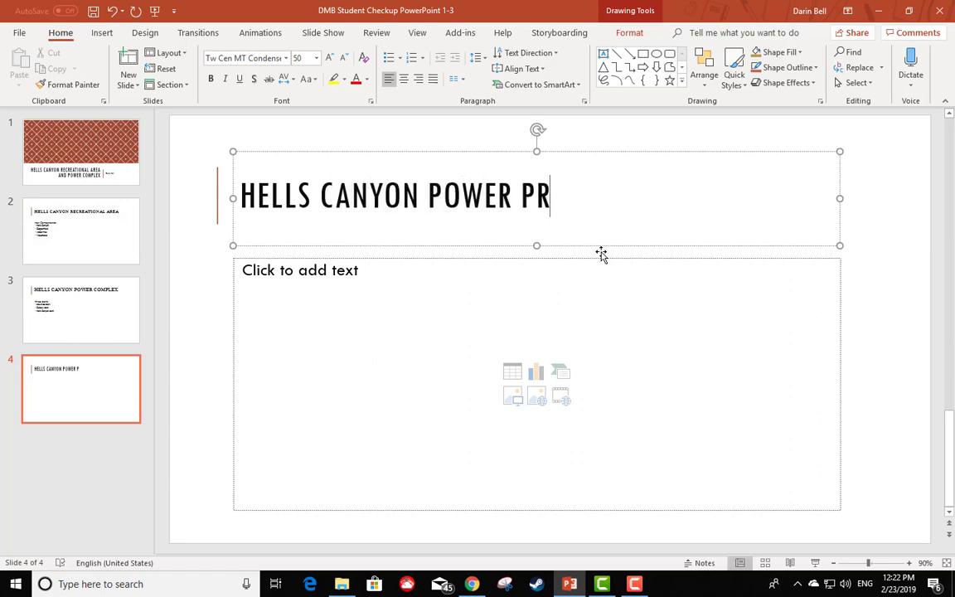
text(UCTION)
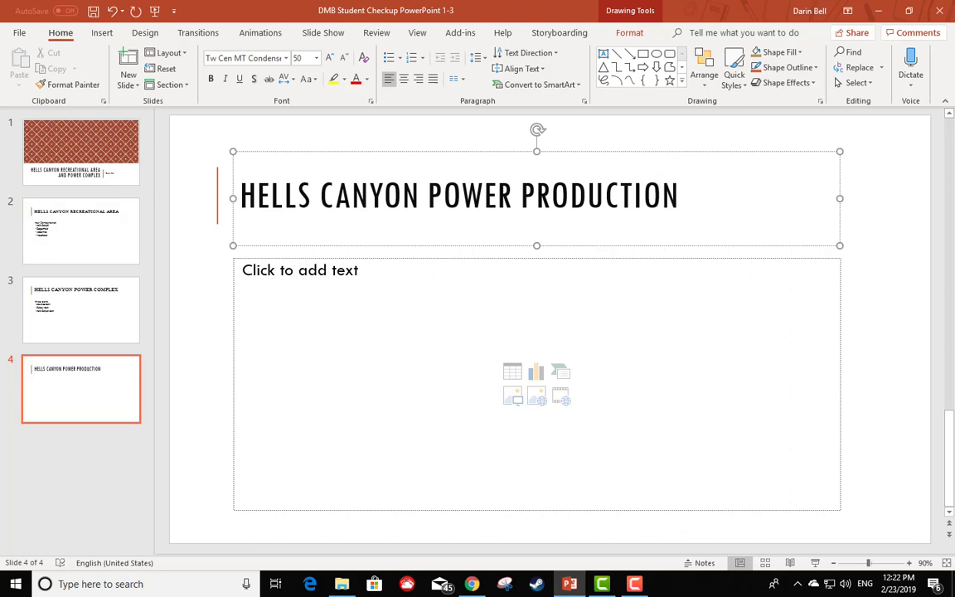
Try Format Painter twice to copy slide 3's title format onto slide 4's title.
click(92, 314)
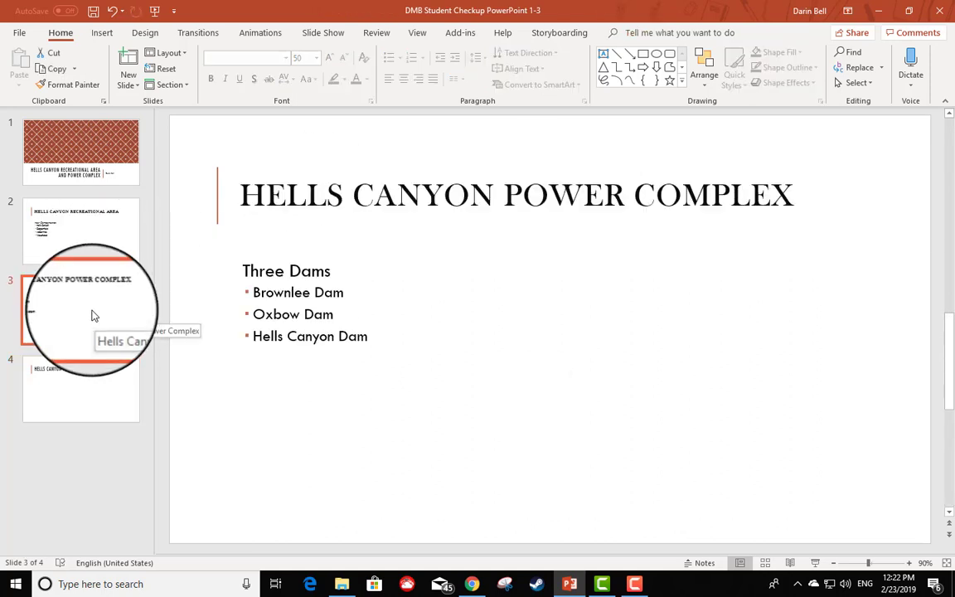
drag(239, 196, 800, 196)
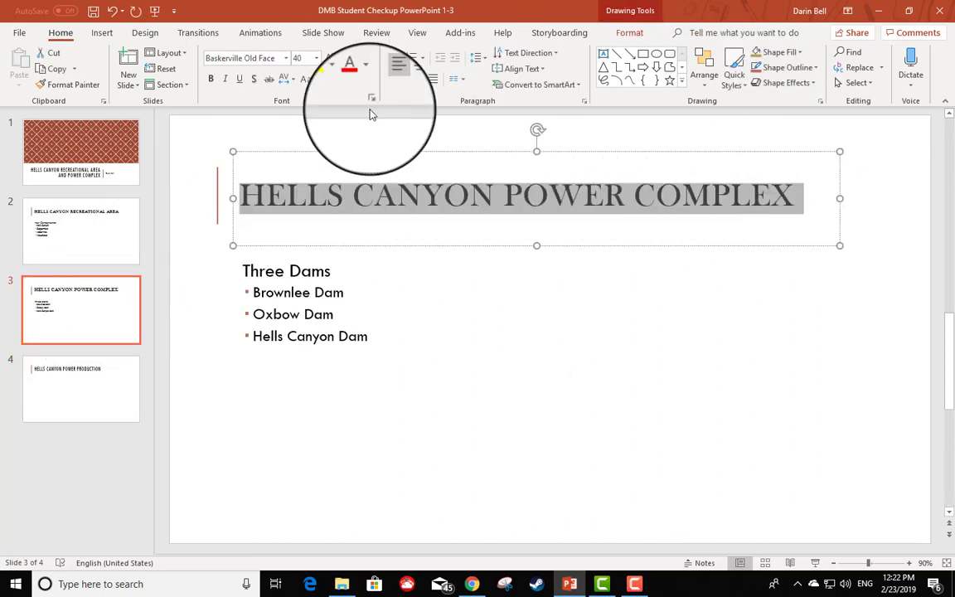
click(73, 85)
click(66, 390)
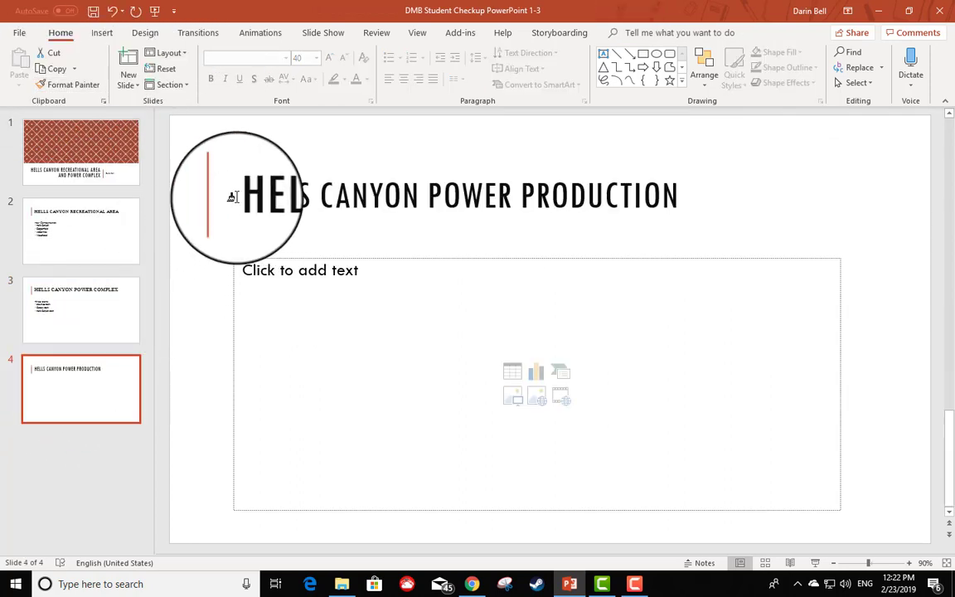
click(475, 189)
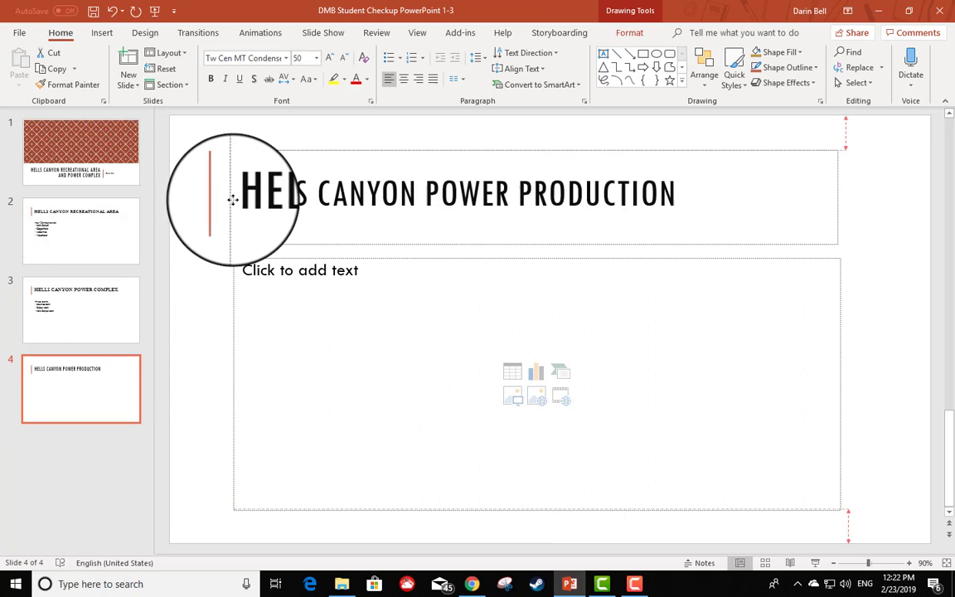
drag(233, 197, 682, 197)
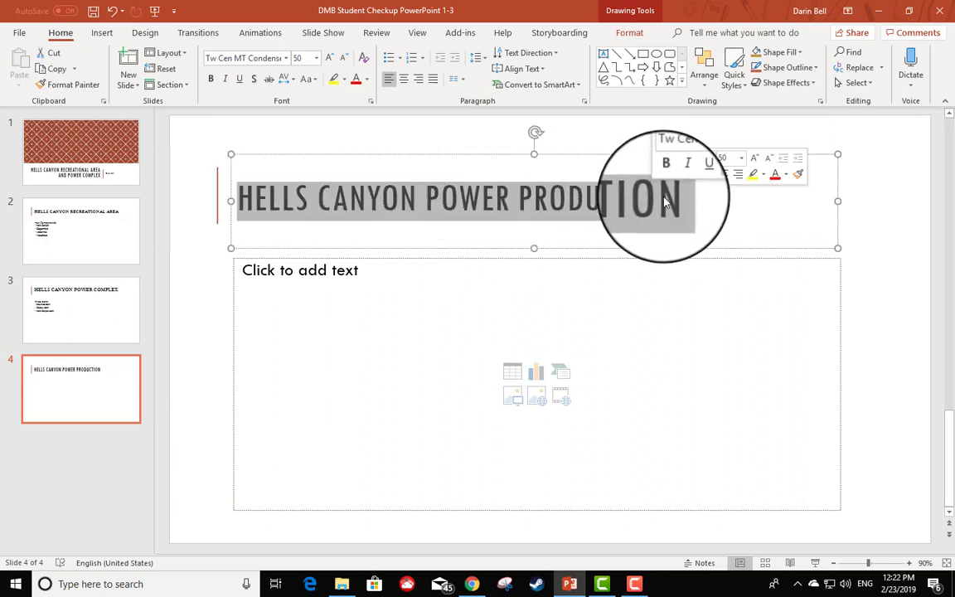
click(72, 272)
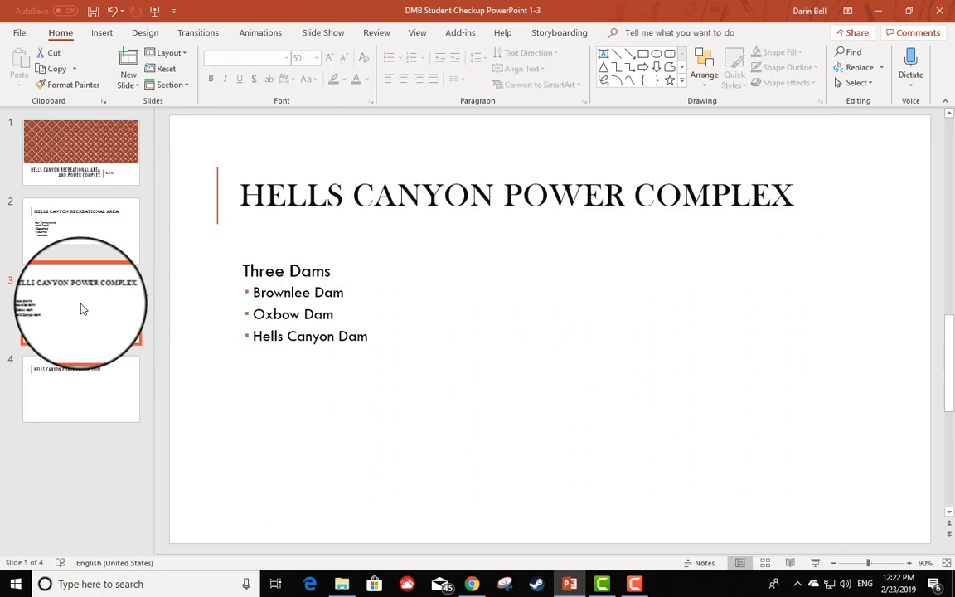
click(70, 84)
click(72, 385)
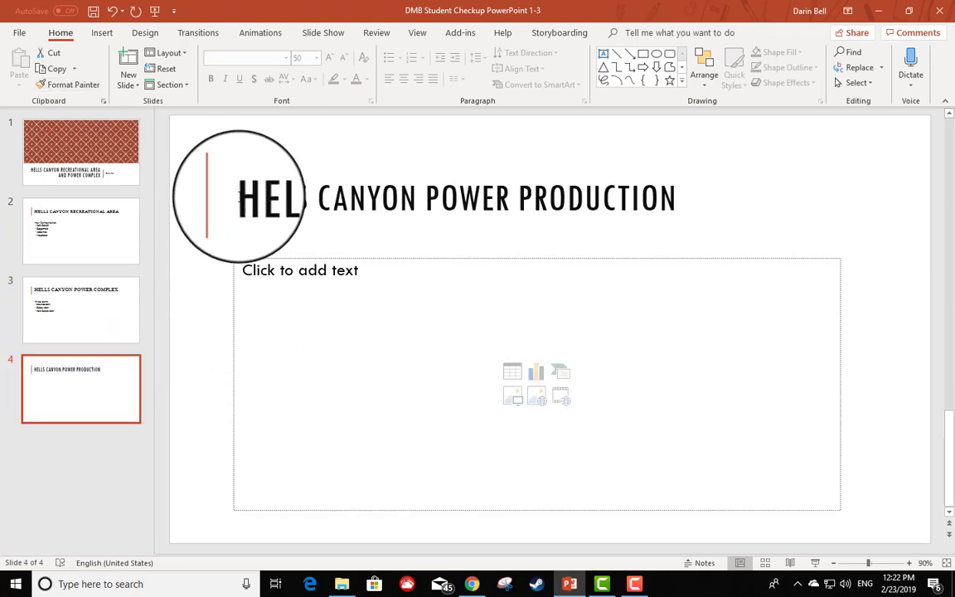
click(239, 198)
drag(239, 198, 680, 197)
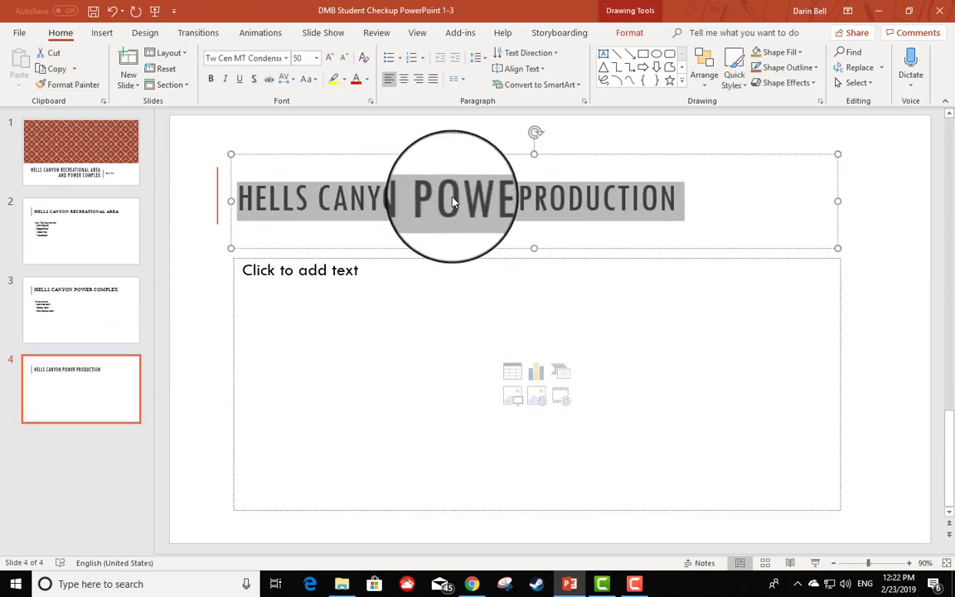
Repaint slide 3's title format onto slide 4, turning HELLS into Baskerville Old Face.
click(106, 336)
click(247, 212)
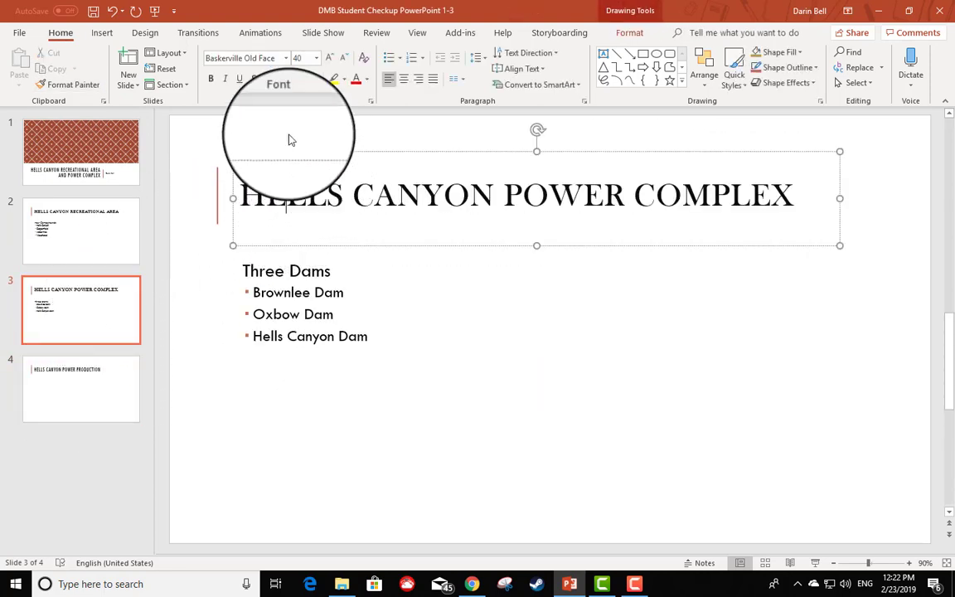
click(73, 85)
click(80, 388)
drag(220, 199, 271, 203)
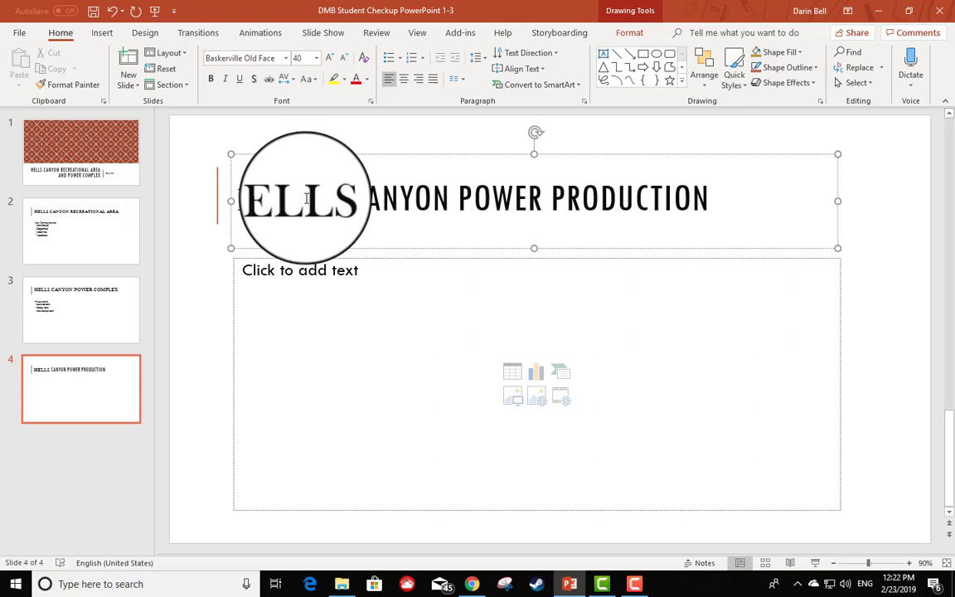
Insert a 3-column by 3-row table into slide 4's content placeholder.
click(247, 268)
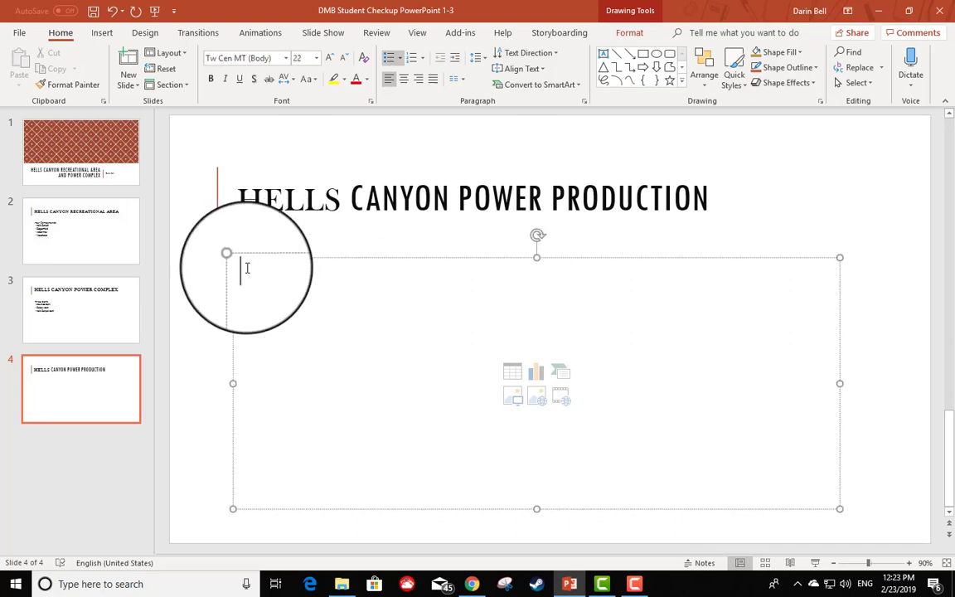
click(100, 37)
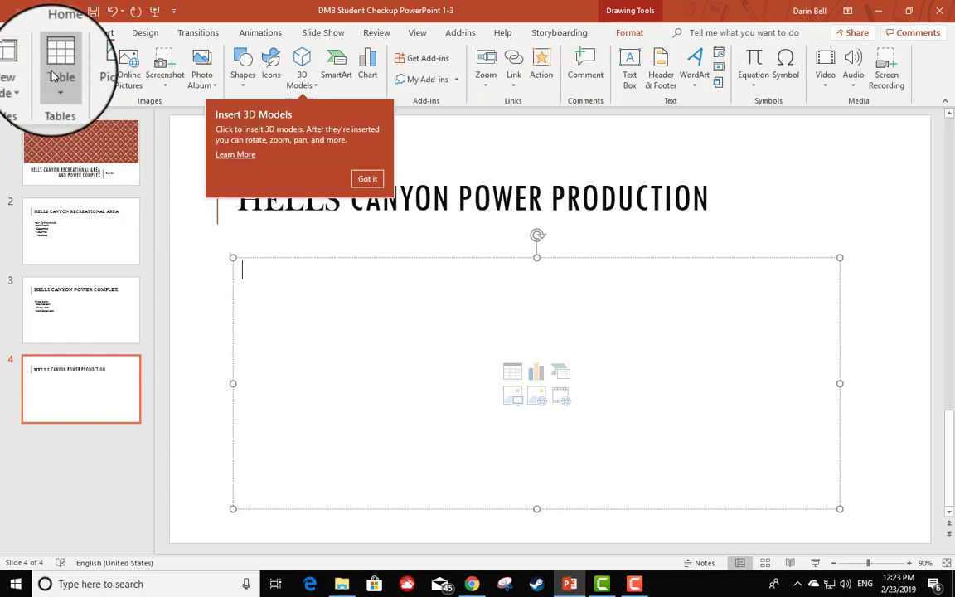
click(57, 66)
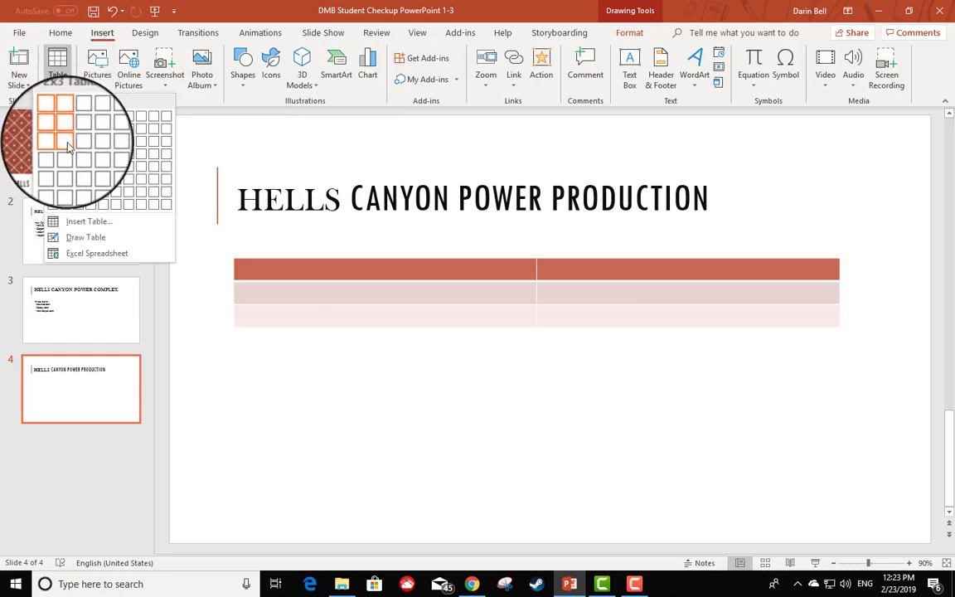
click(81, 147)
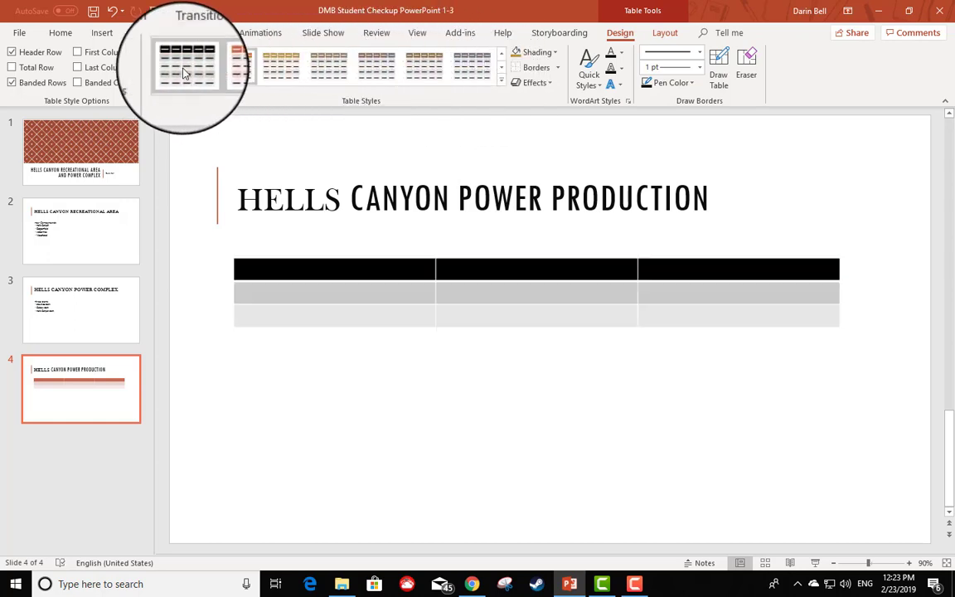
Apply Medium Style 2 – Accent 1 and enter the Dam, Completed and Power Output rows, adding a row for Hells Canyon.
click(238, 75)
text(190 megawatts)
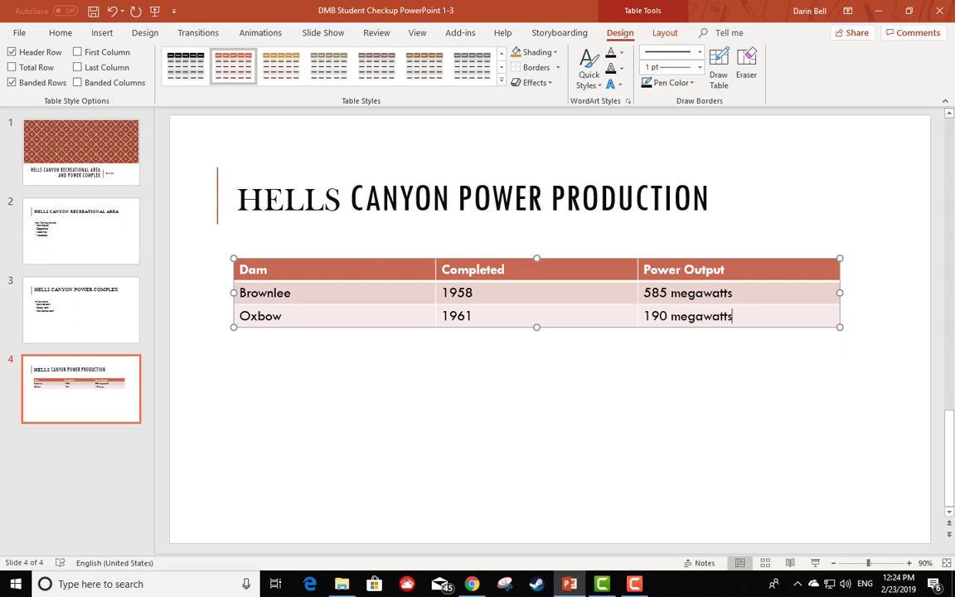
key(Tab)
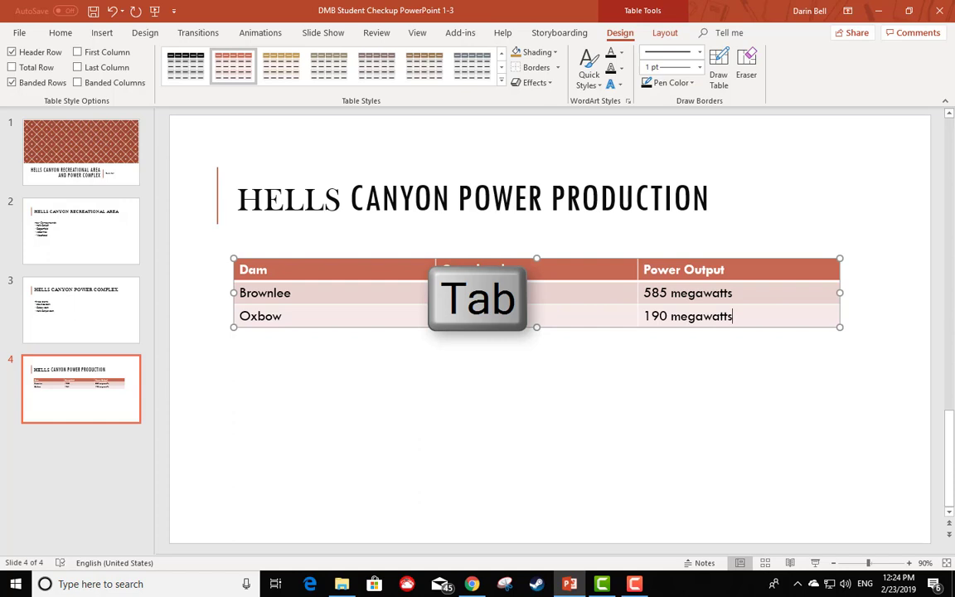
key(Tab)
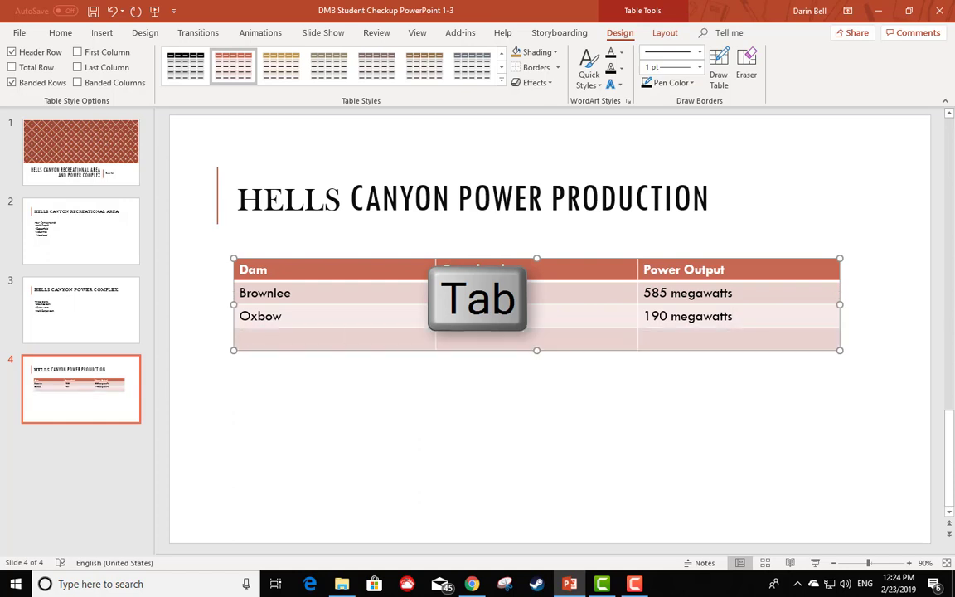
text(Hells Canyon)
text(391 megawatts)
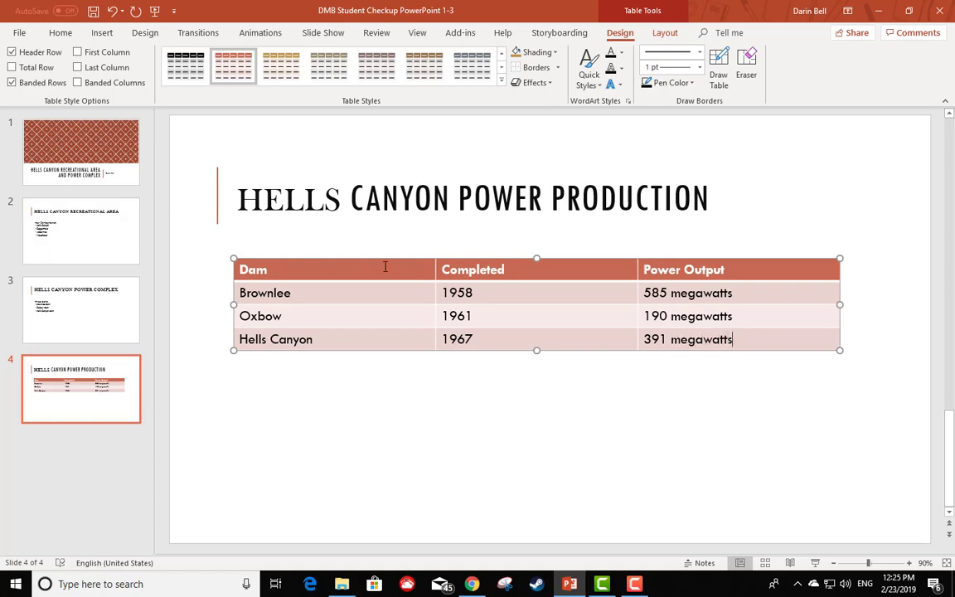
Add three Title and Content slides after the table slide.
click(101, 440)
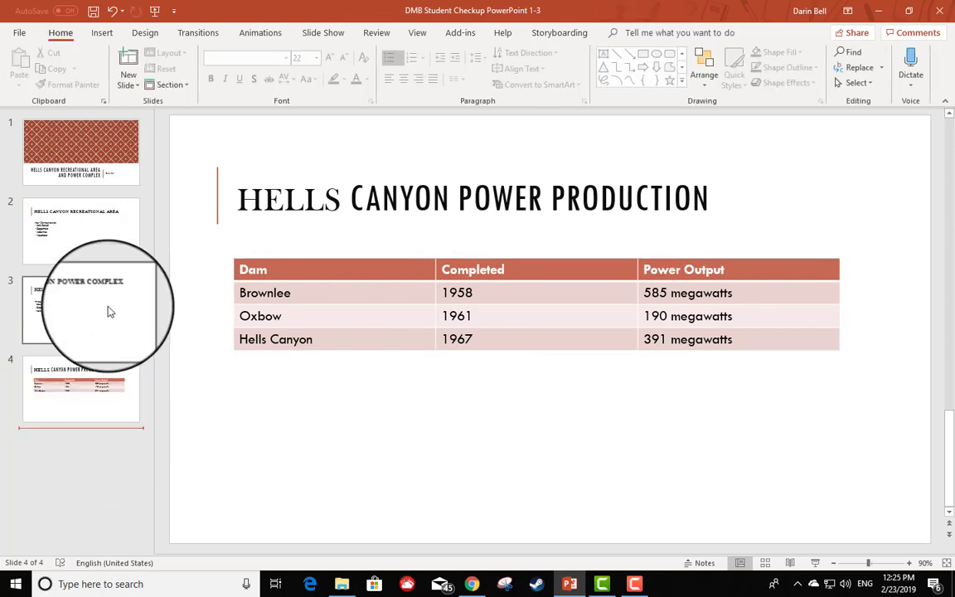
click(128, 86)
click(223, 136)
click(128, 86)
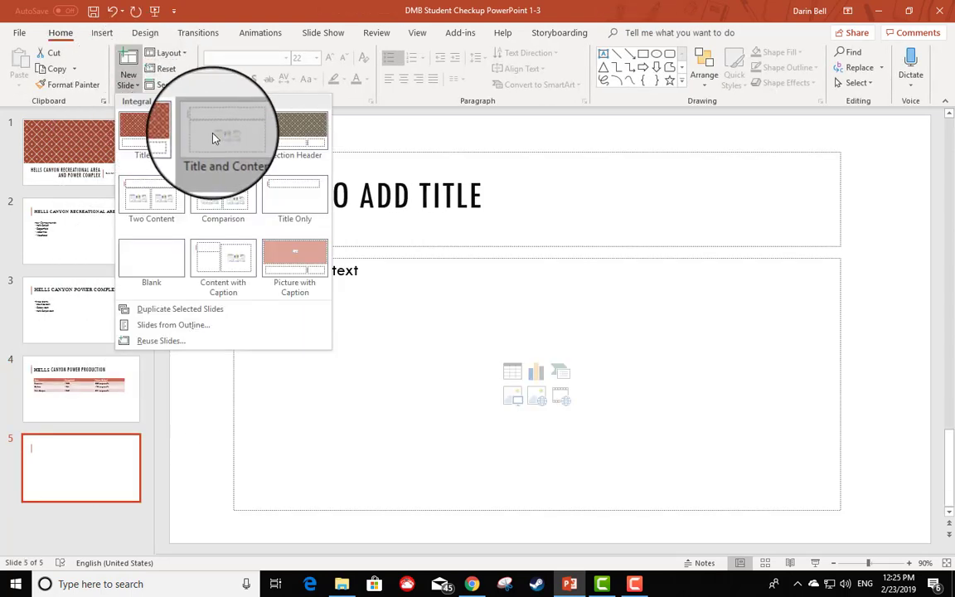
click(215, 136)
click(129, 86)
click(228, 137)
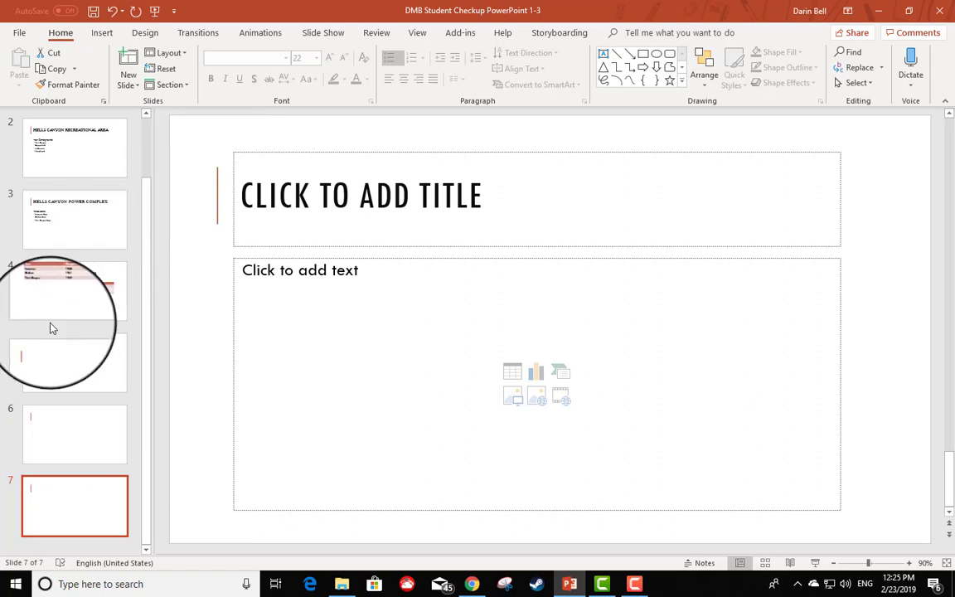
Title the last new slide BROWNLEE DAM and move it to position 5.
click(275, 201)
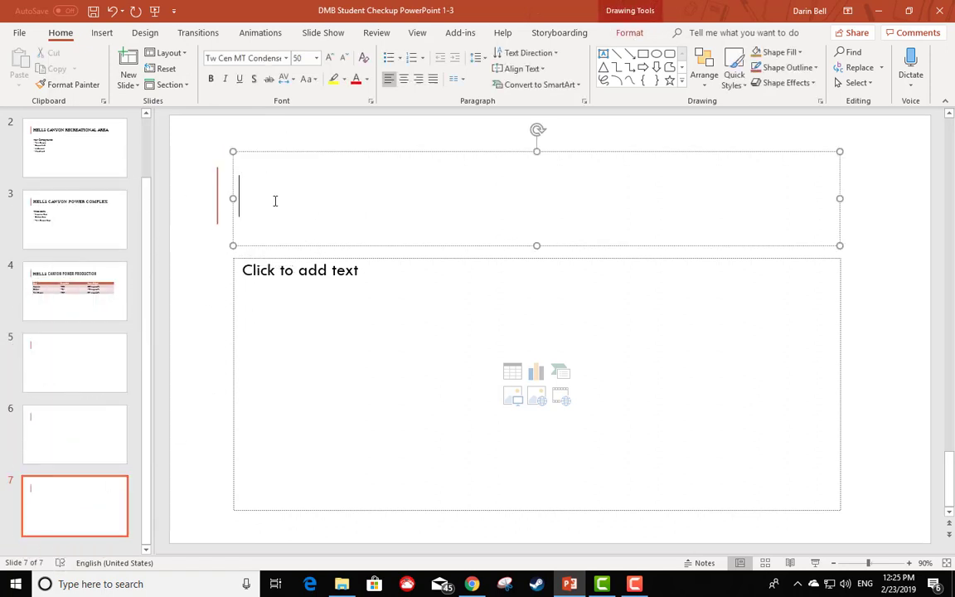
text(BROWNLEE)
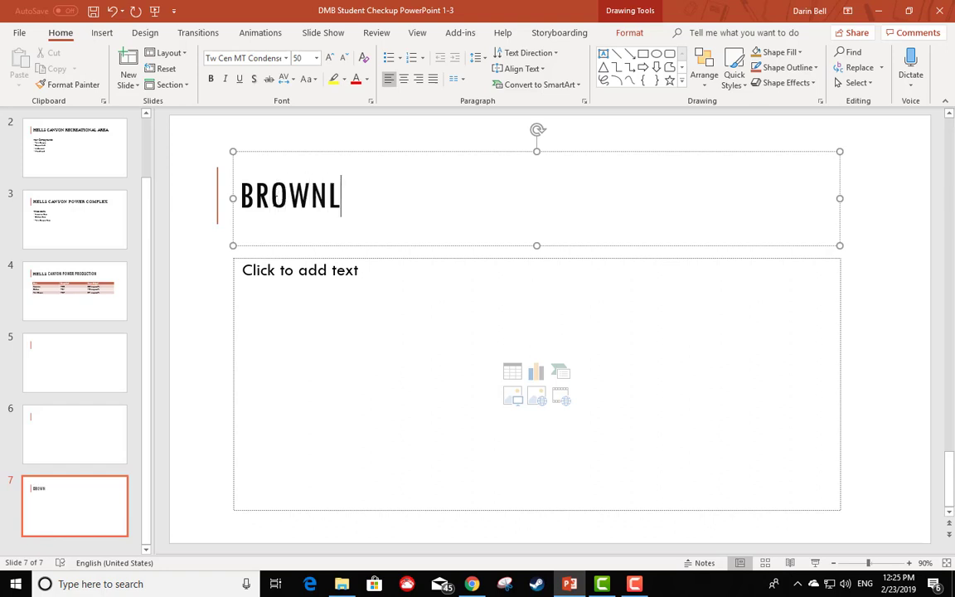
text( DAM)
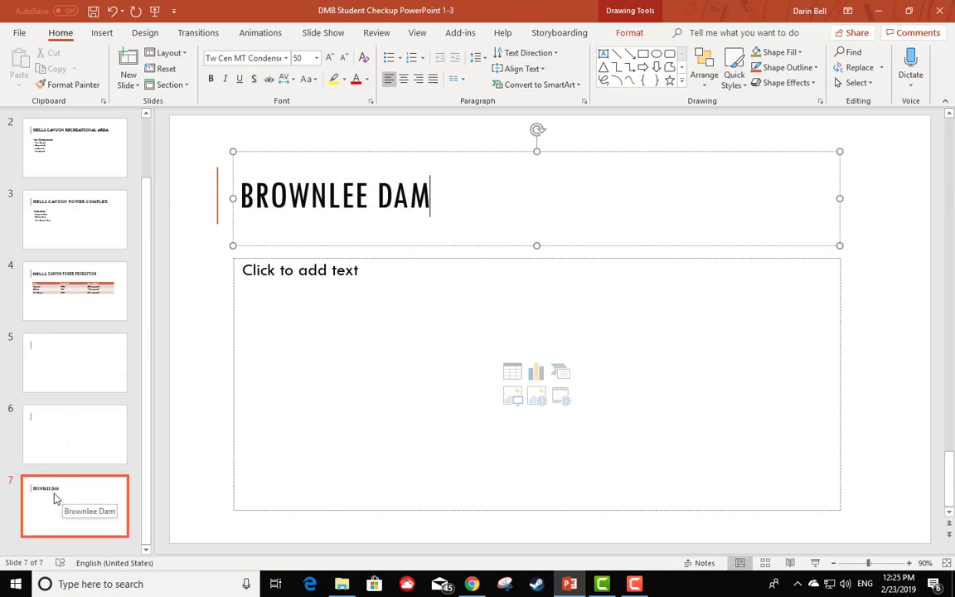
drag(54, 495, 71, 328)
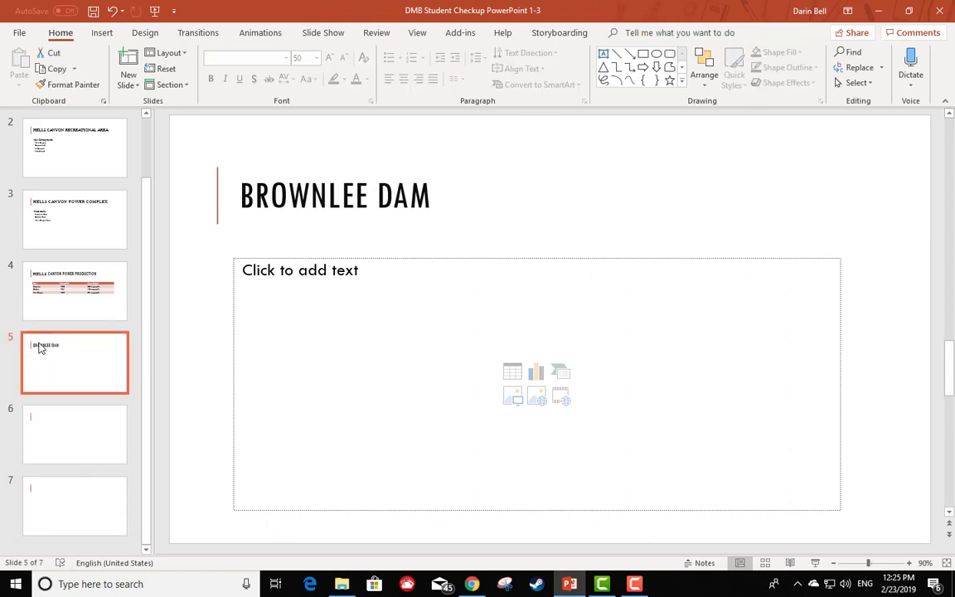
Title slide 6 OXBOW DAM and start slide 7's title as HELLS CANYON DAM.
click(63, 420)
click(306, 204)
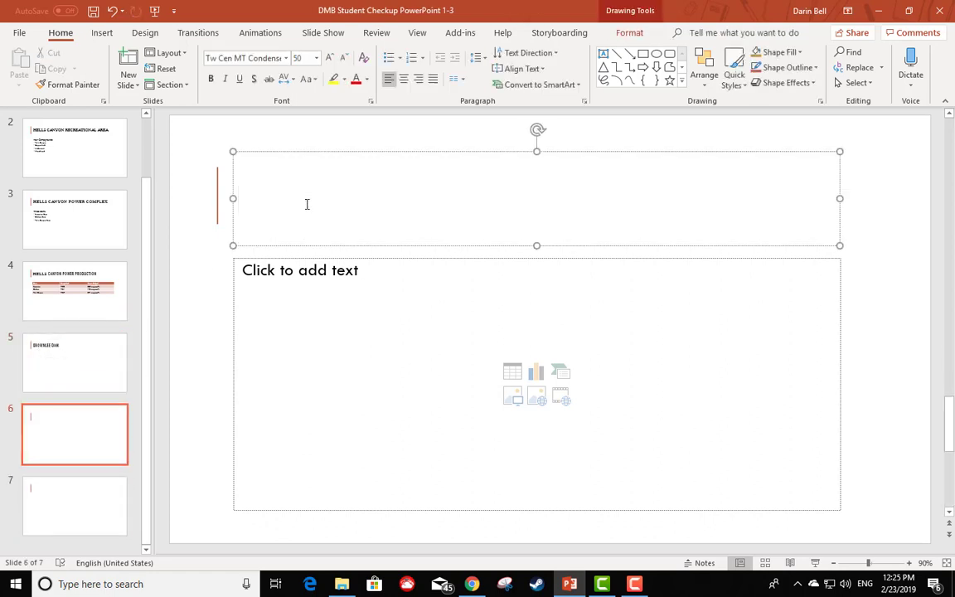
text(OW )
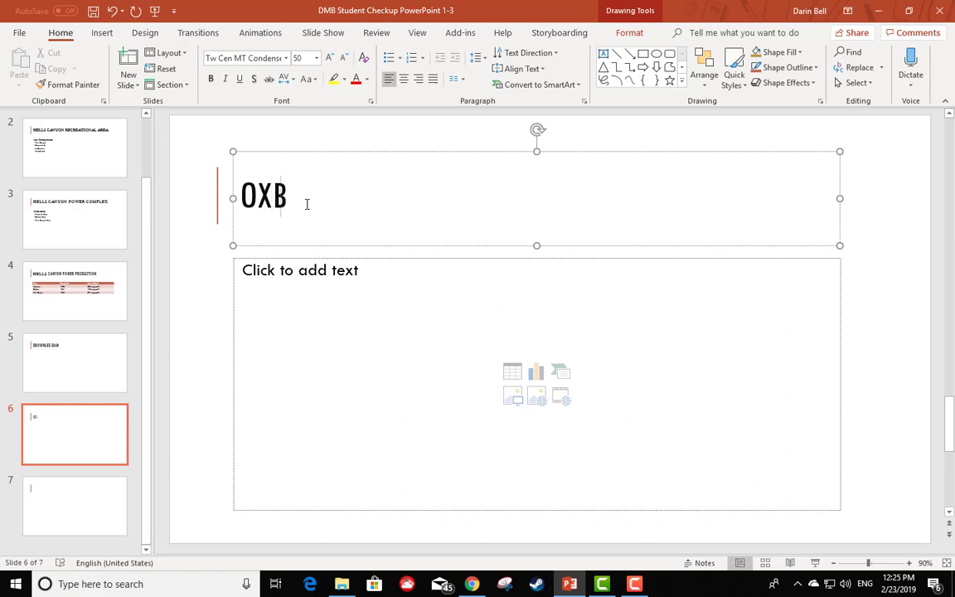
text(DAM)
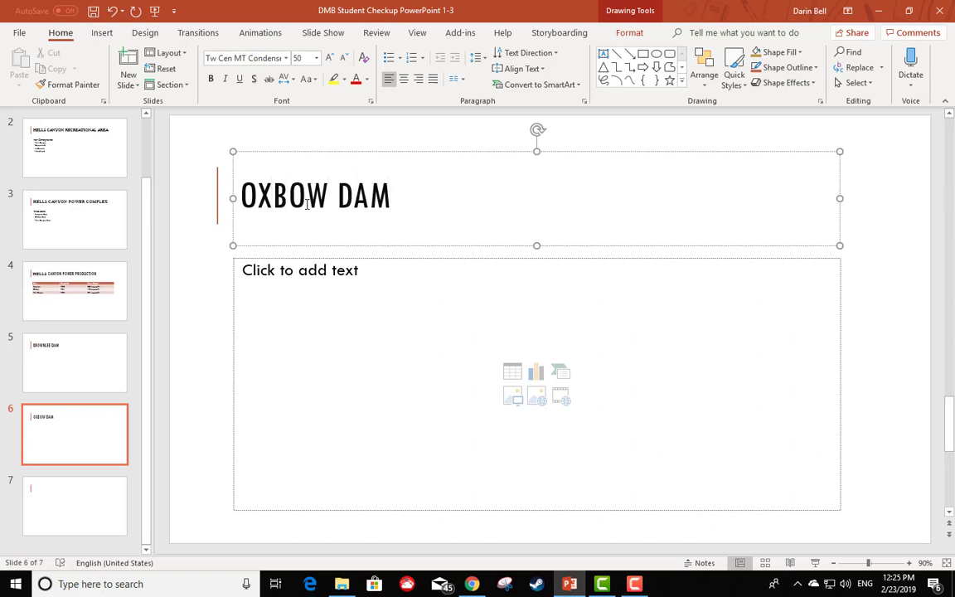
click(79, 503)
click(453, 210)
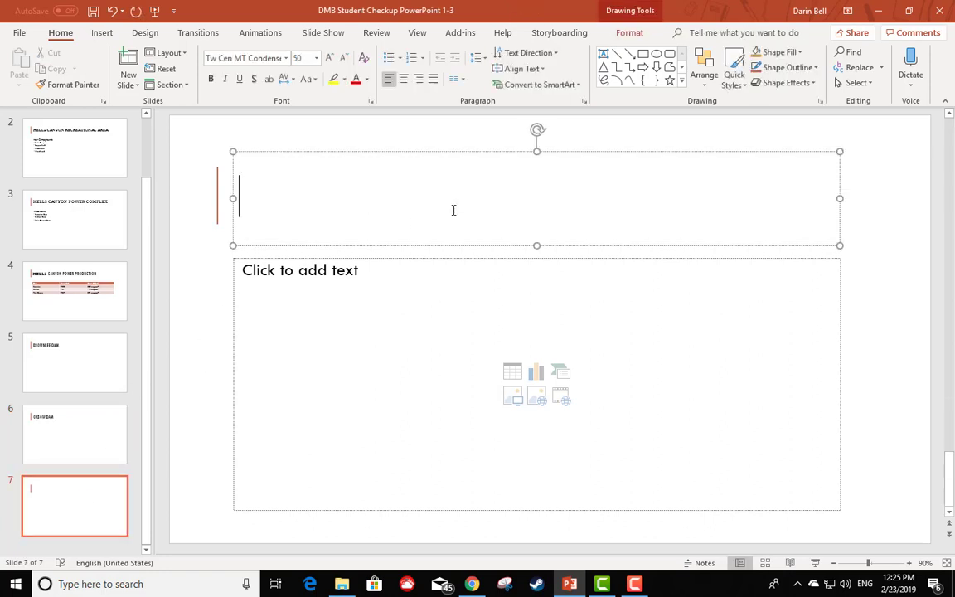
text(HELLS CANYON DAM)
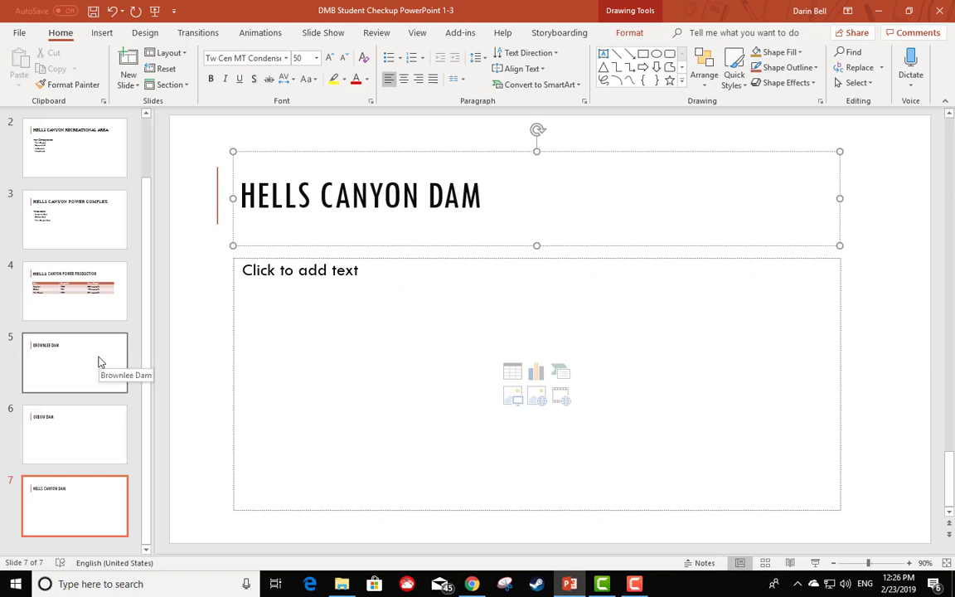
Insert the Brownlee Dam photo from Downloads onto slide 5.
click(98, 361)
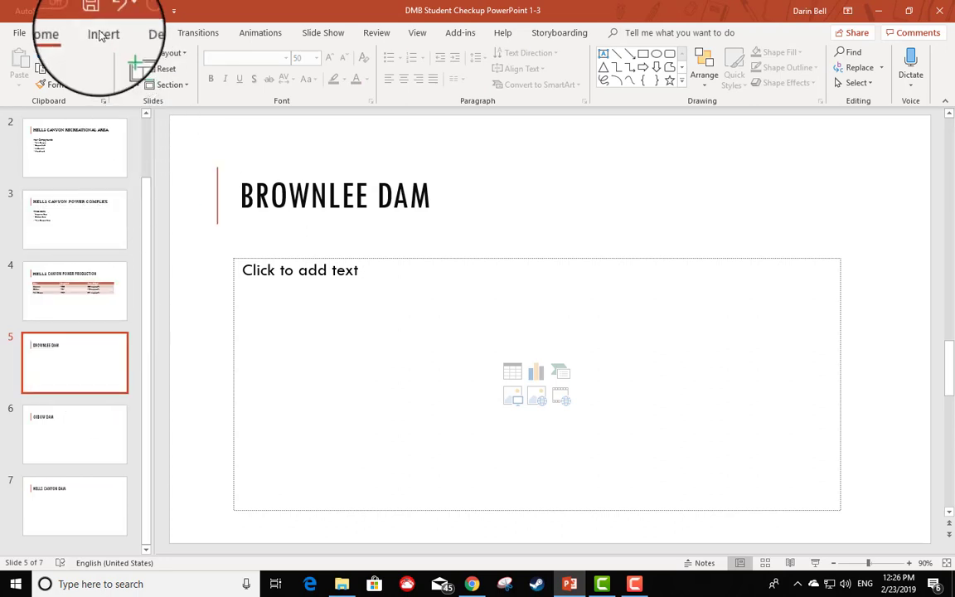
click(101, 34)
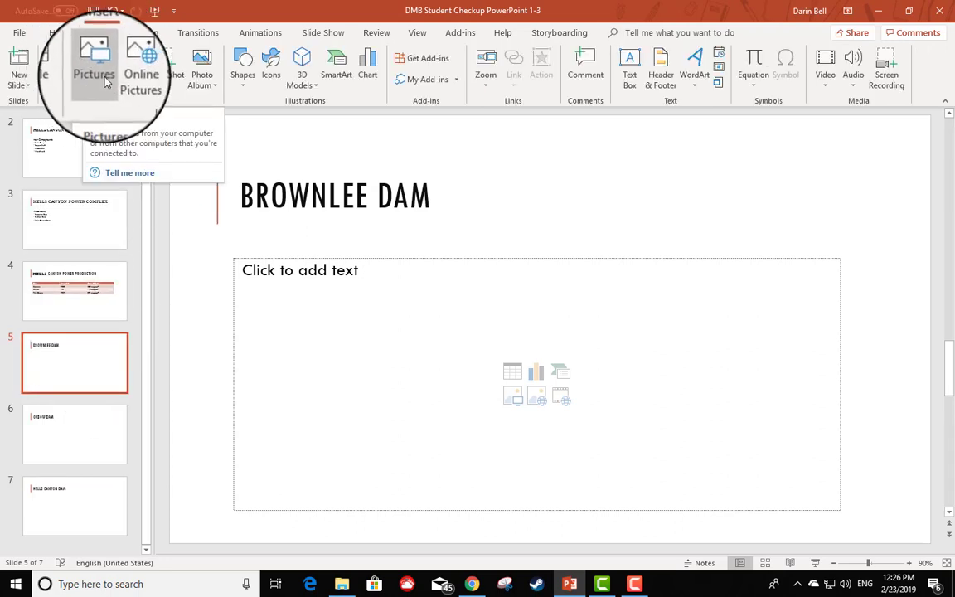
click(98, 77)
scroll(33, 140, up, 1)
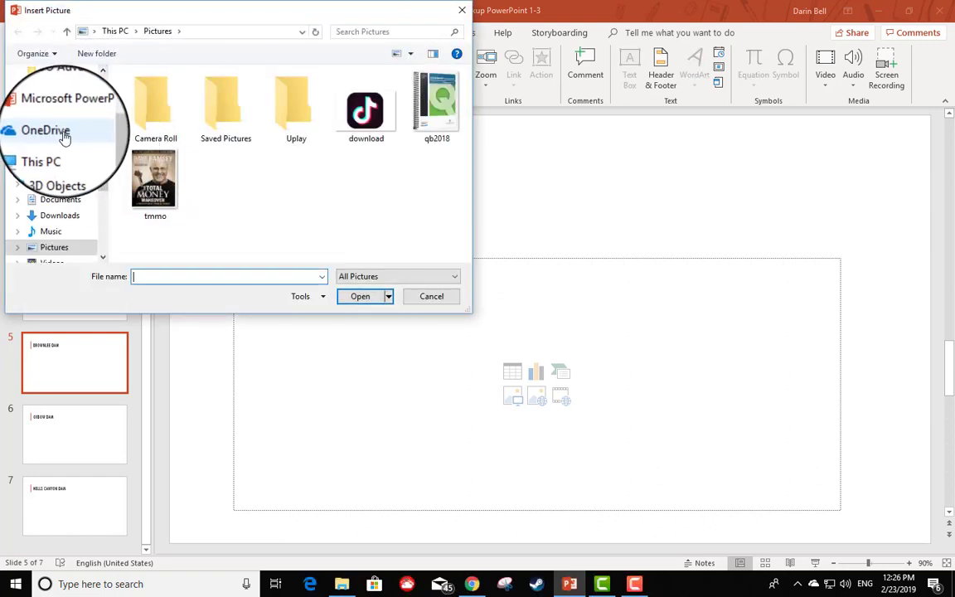
scroll(52, 157, up, 2)
scroll(53, 148, up, 1)
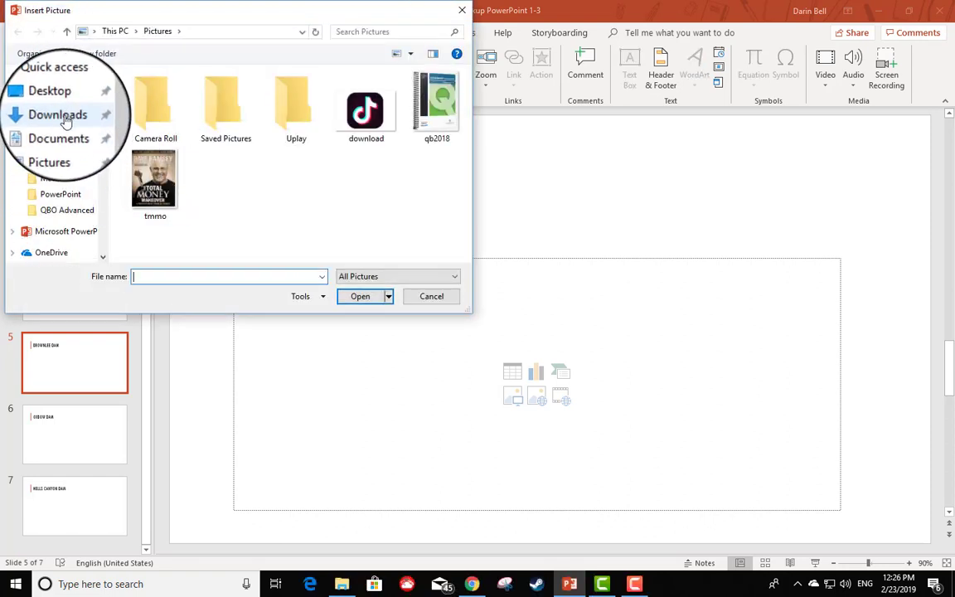
click(61, 116)
scroll(50, 141, down, 5)
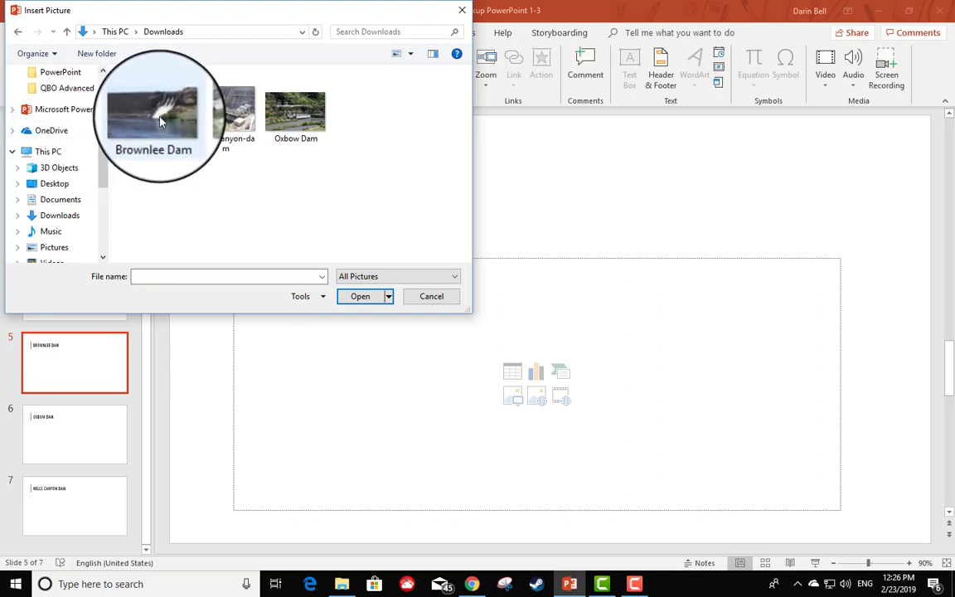
click(360, 296)
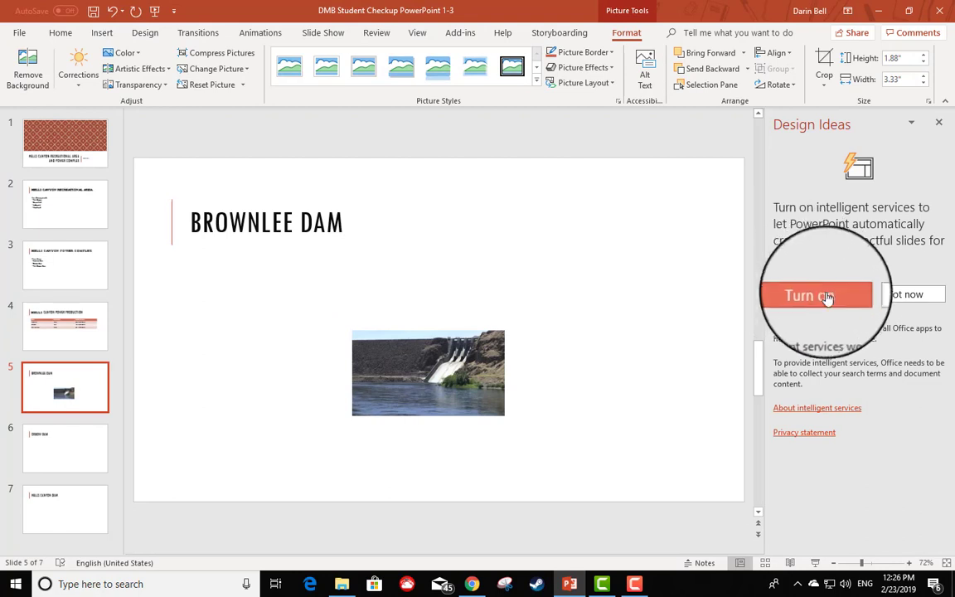
Apply the orange title-panel Design Ideas layout to the Brownlee Dam slide.
click(813, 294)
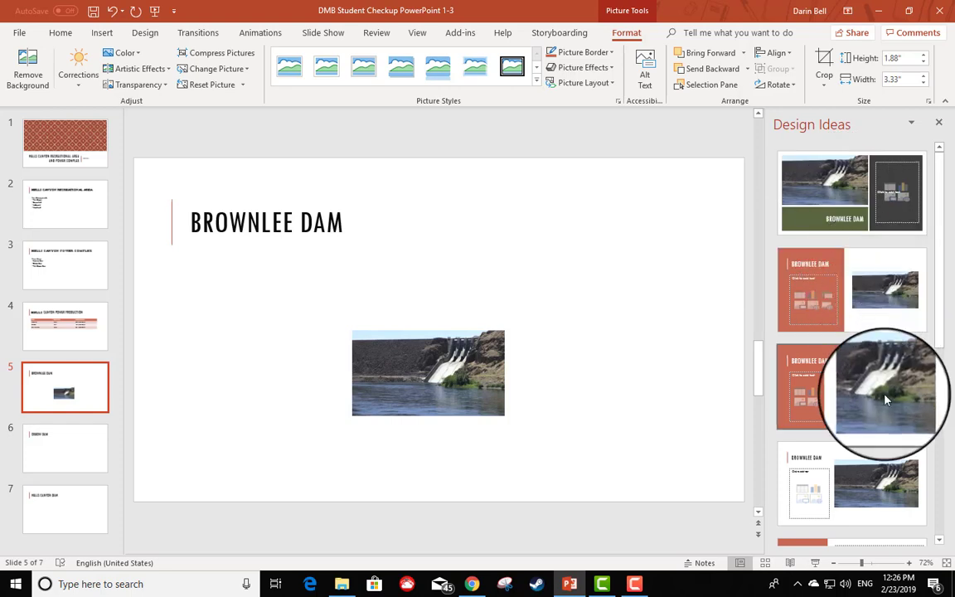
click(883, 280)
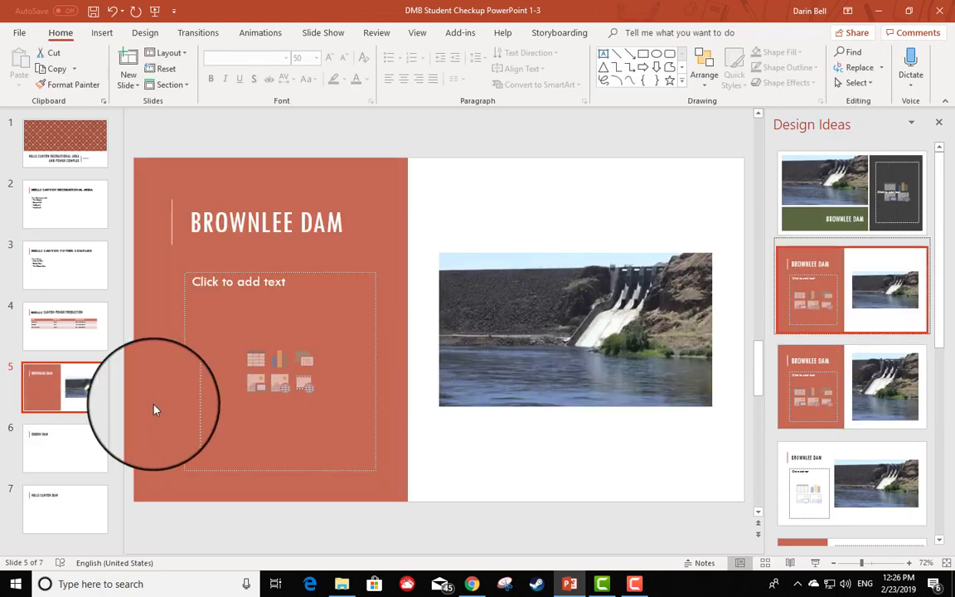
click(58, 454)
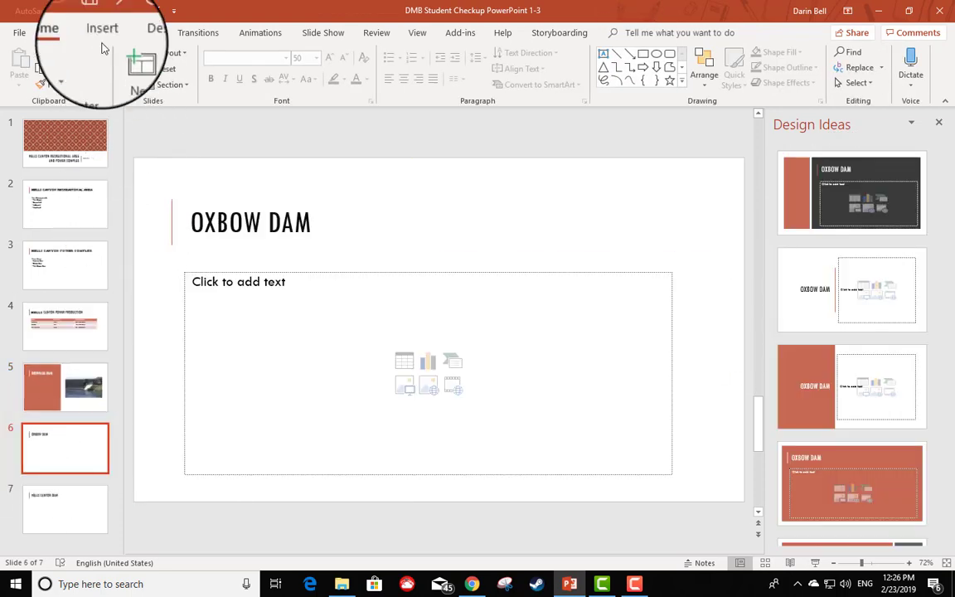
Insert the Oxbow Dam picture onto the Oxbow Dam slide.
click(103, 34)
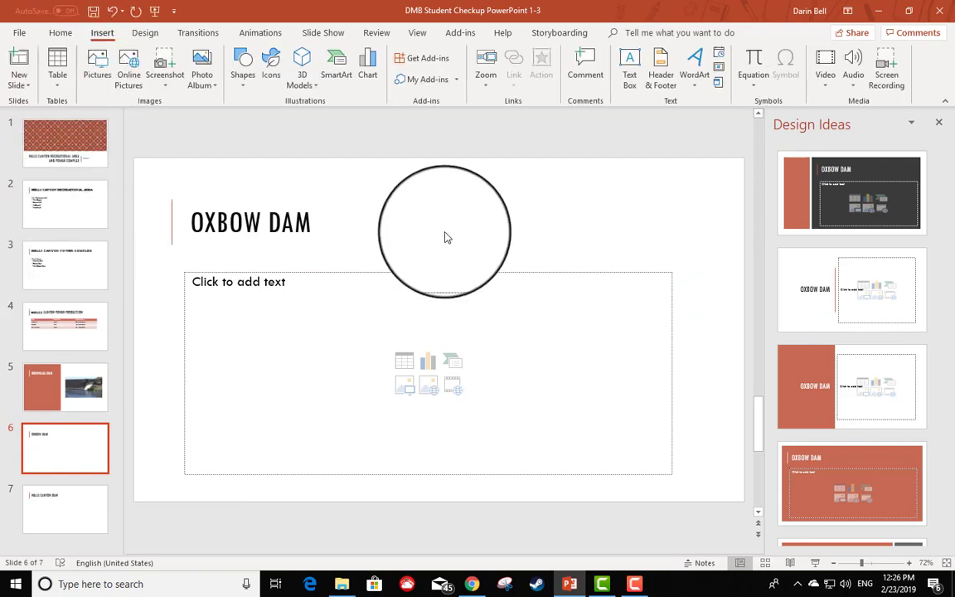
click(97, 73)
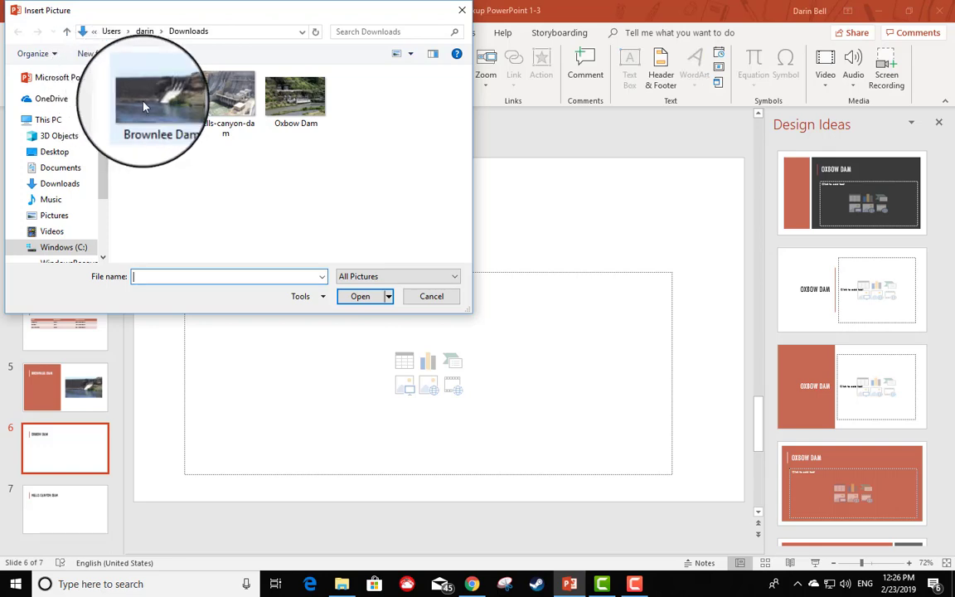
click(292, 106)
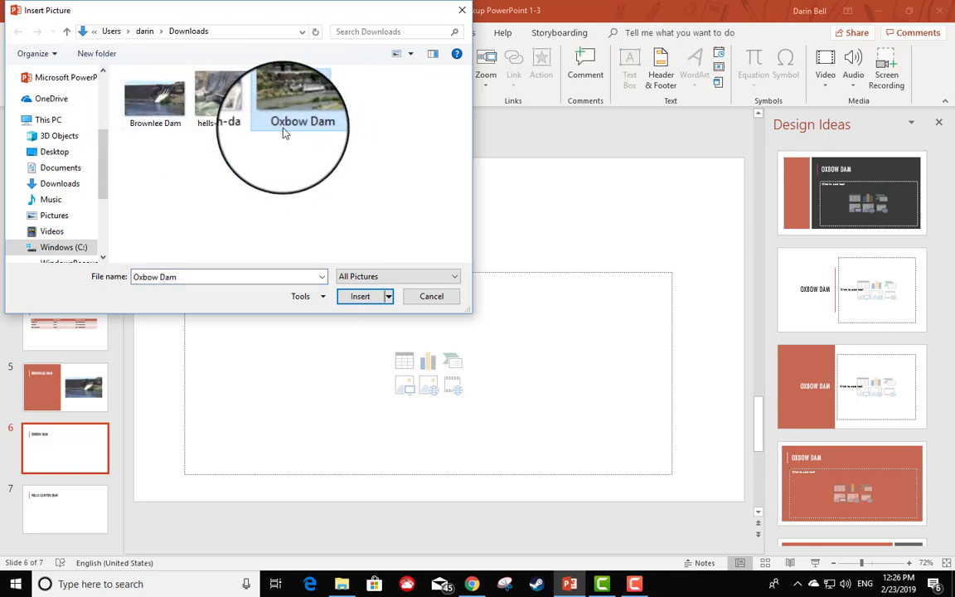
click(360, 296)
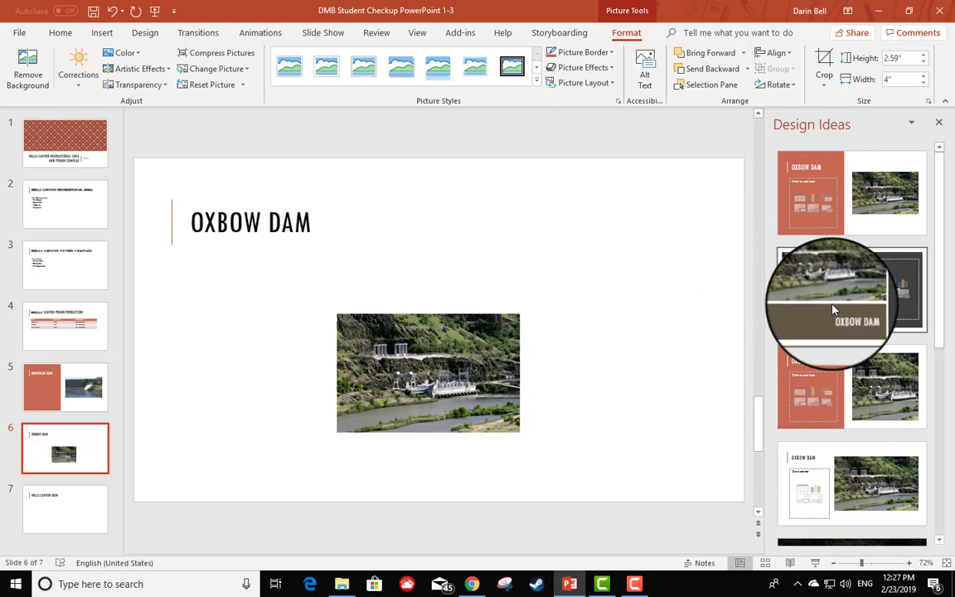
Give the Oxbow Dam slide the matching orange-panel Design Ideas layout.
scroll(833, 309, down, 3)
scroll(830, 307, down, 3)
scroll(829, 307, down, 3)
scroll(827, 306, up, 3)
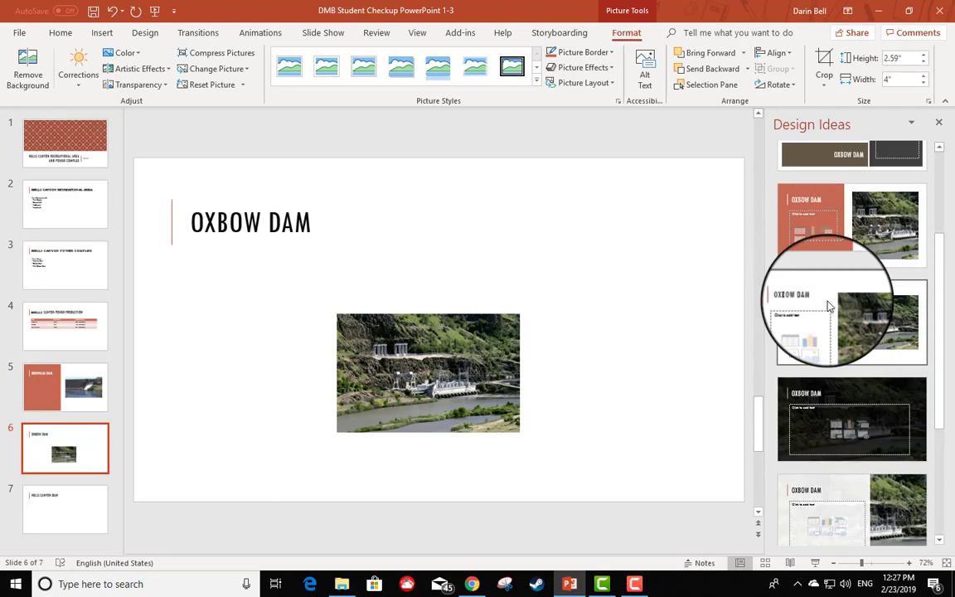
scroll(828, 306, up, 3)
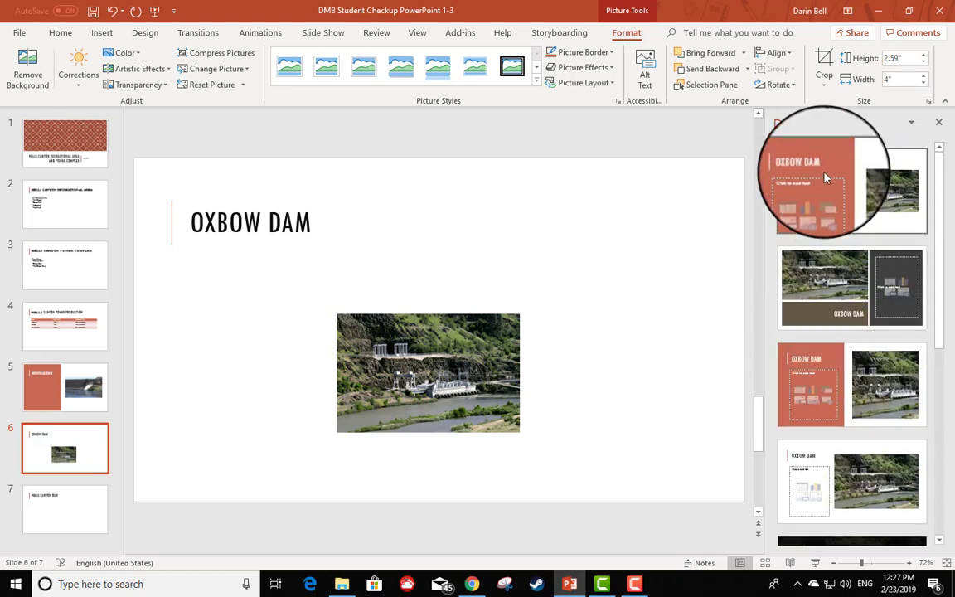
click(847, 366)
click(66, 514)
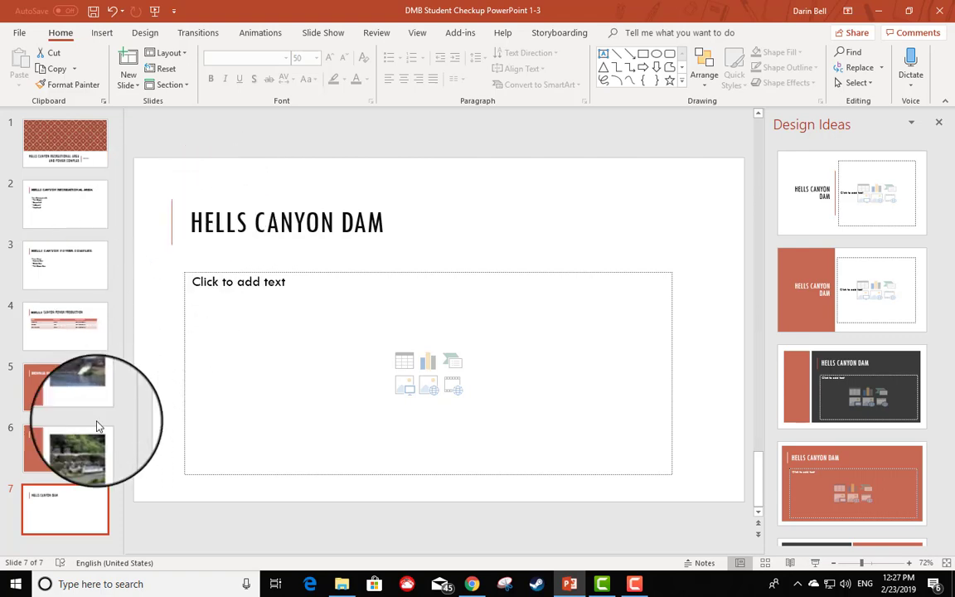
Switch the Oxbow Dam slide to a light Design Ideas layout.
click(74, 448)
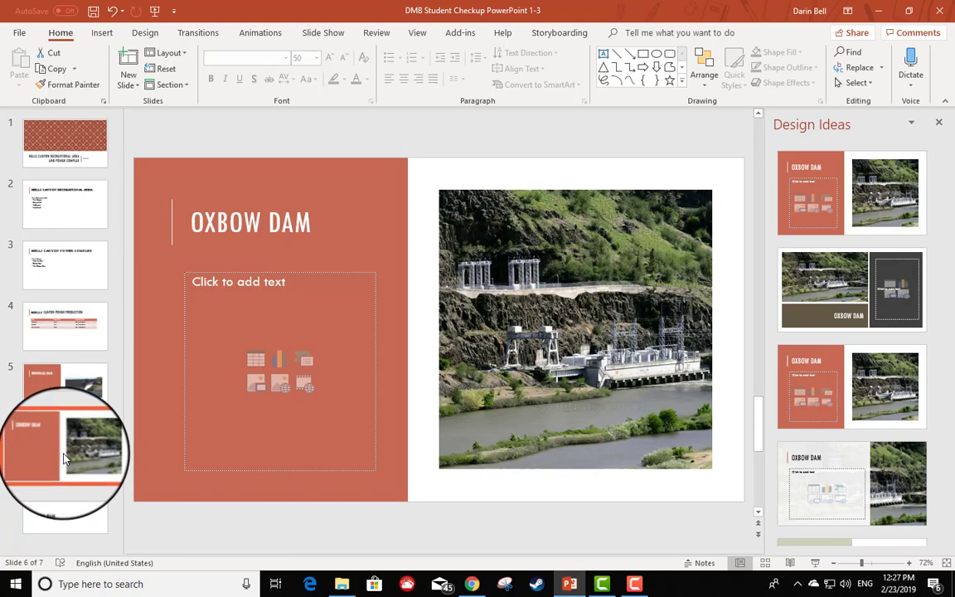
scroll(832, 355, down, 2)
click(829, 344)
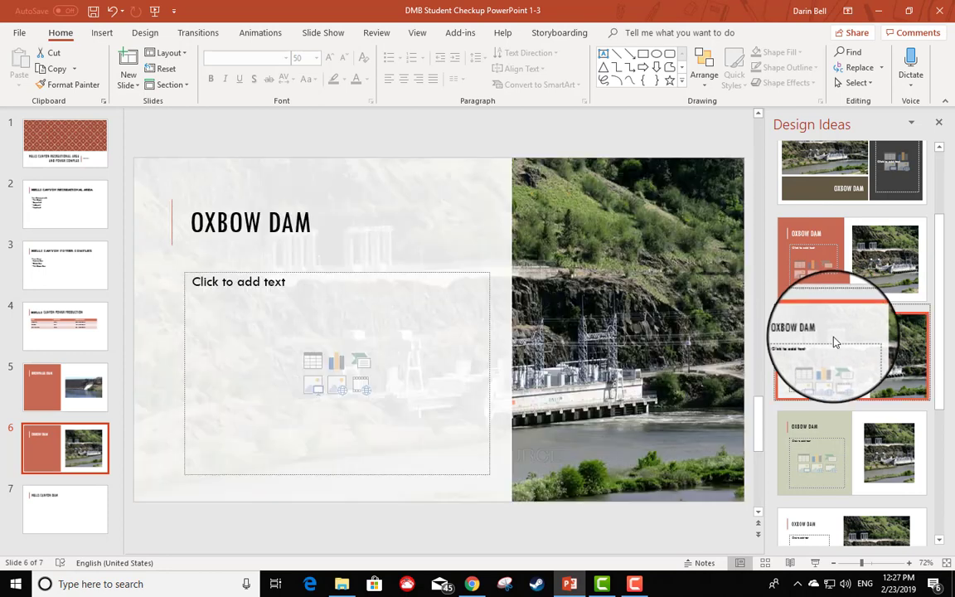
Insert the hells-canyon-dam picture onto slide 7.
click(58, 507)
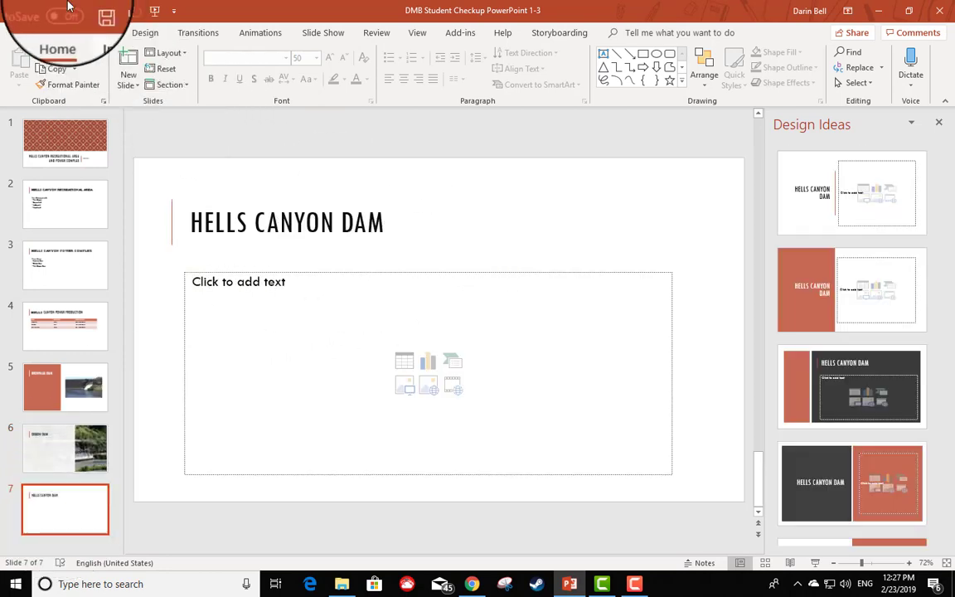
click(102, 34)
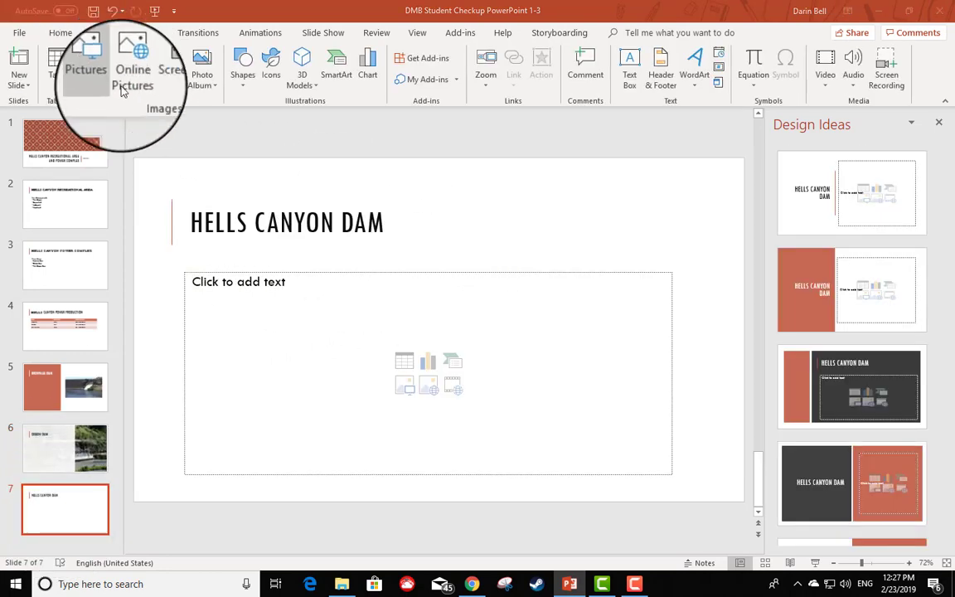
click(98, 73)
click(224, 96)
click(360, 296)
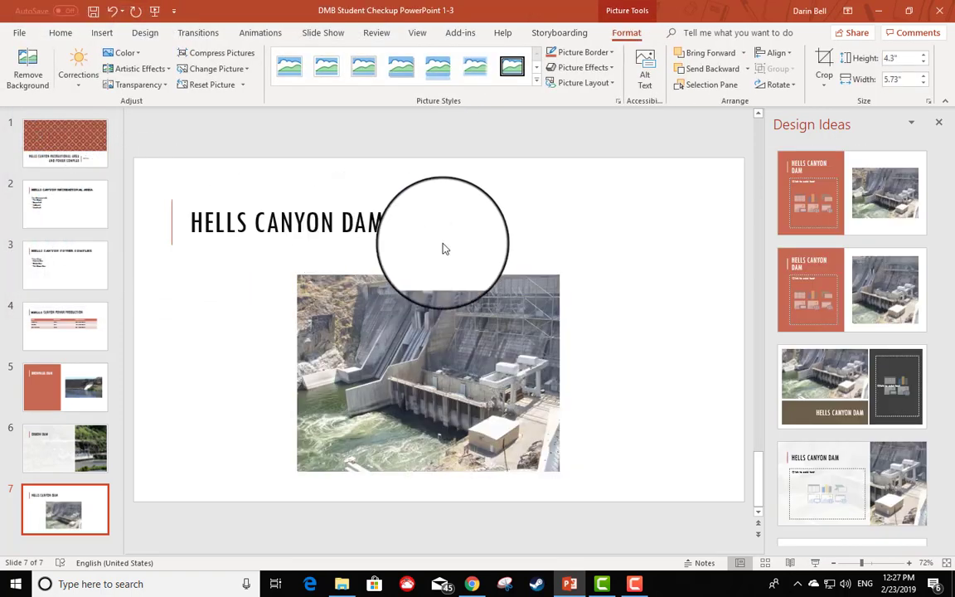
Apply the dark full-slide photo background design with a white title to slide 7.
scroll(822, 288, down, 1)
scroll(822, 287, down, 1)
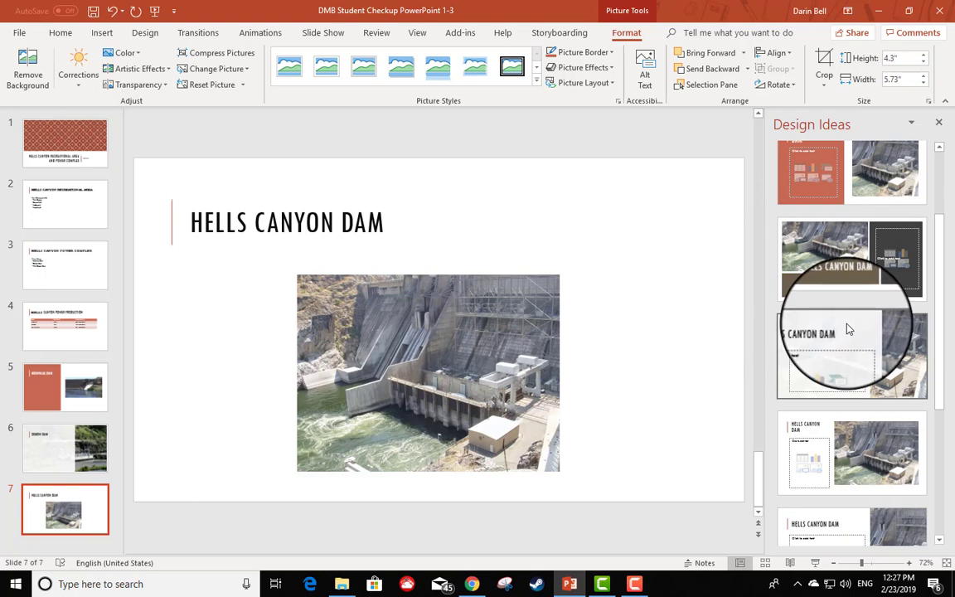
scroll(826, 315, down, 3)
scroll(826, 315, down, 1)
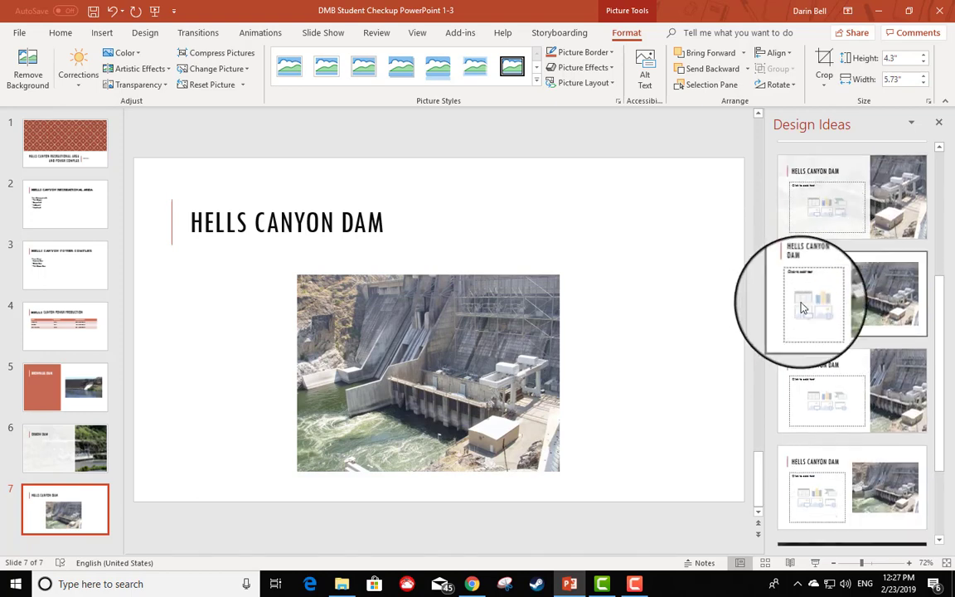
scroll(826, 315, down, 2)
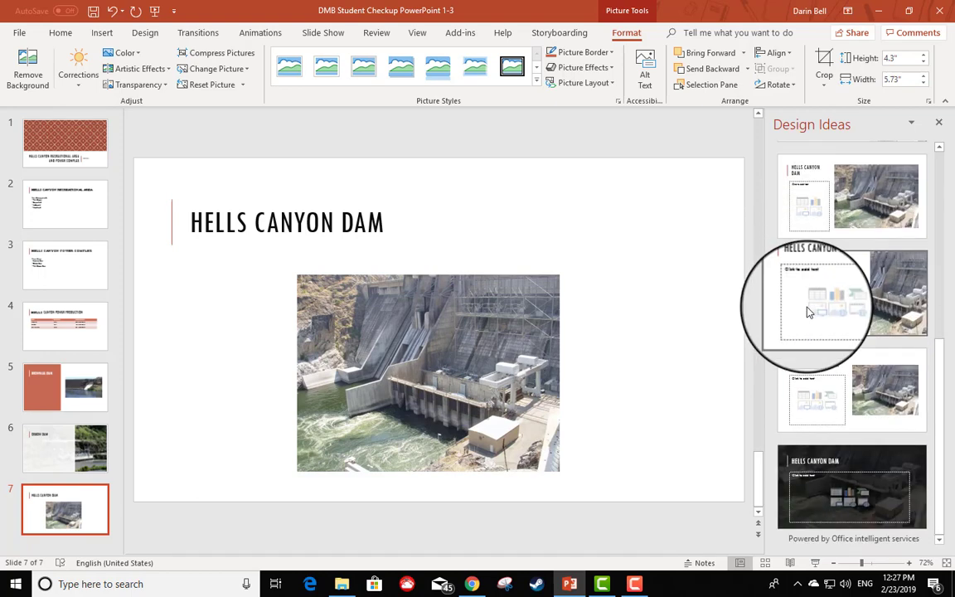
click(854, 460)
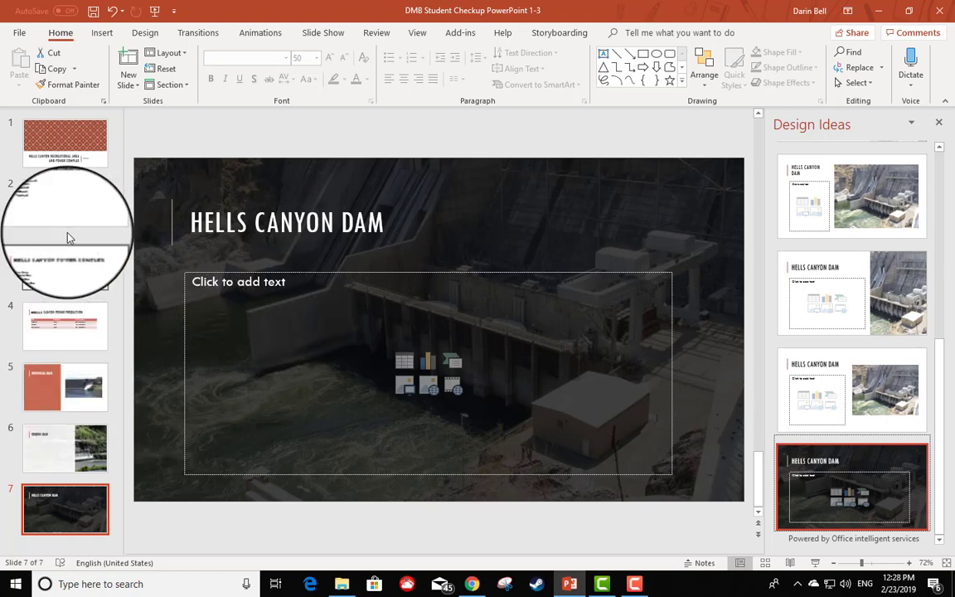
Copy the Hells Canyon Power Complex title formatting onto the Brownlee Dam and Oxbow Dam titles.
click(70, 253)
click(253, 223)
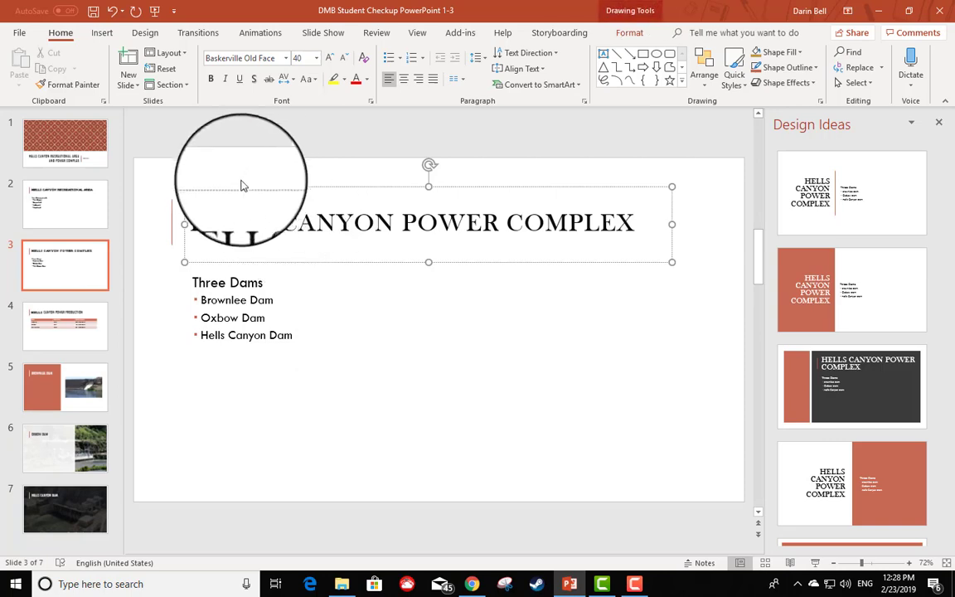
click(57, 378)
click(253, 208)
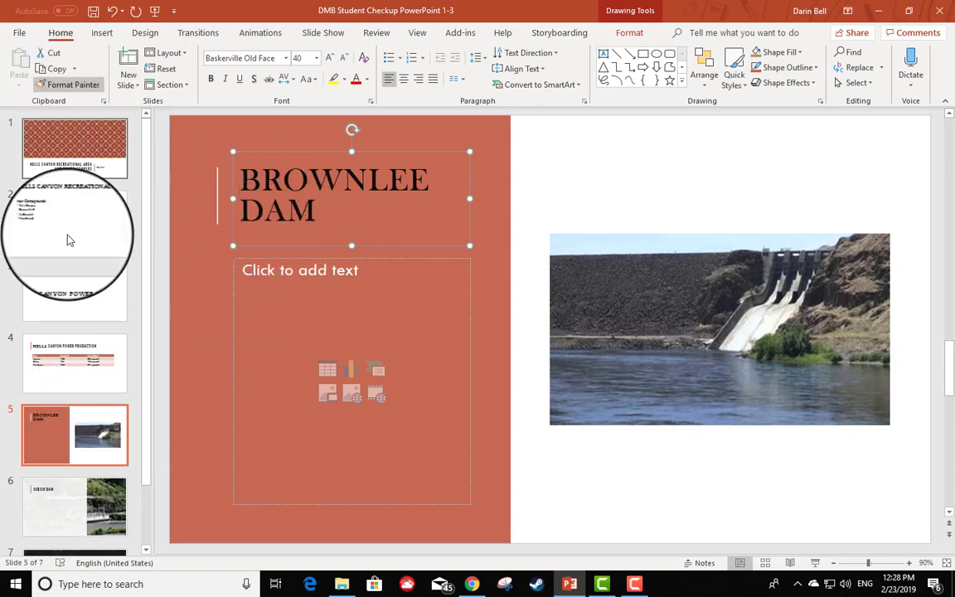
click(69, 510)
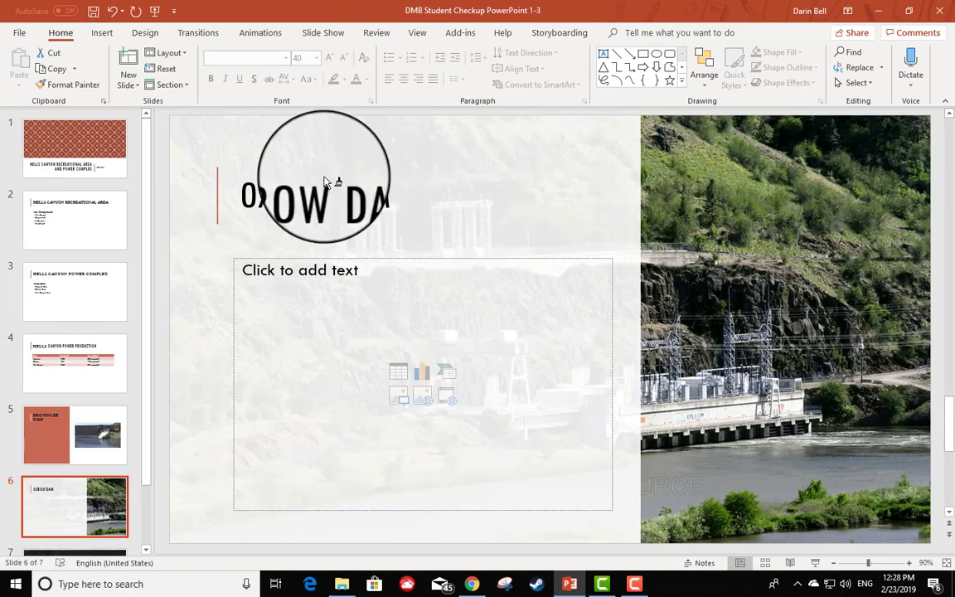
click(325, 187)
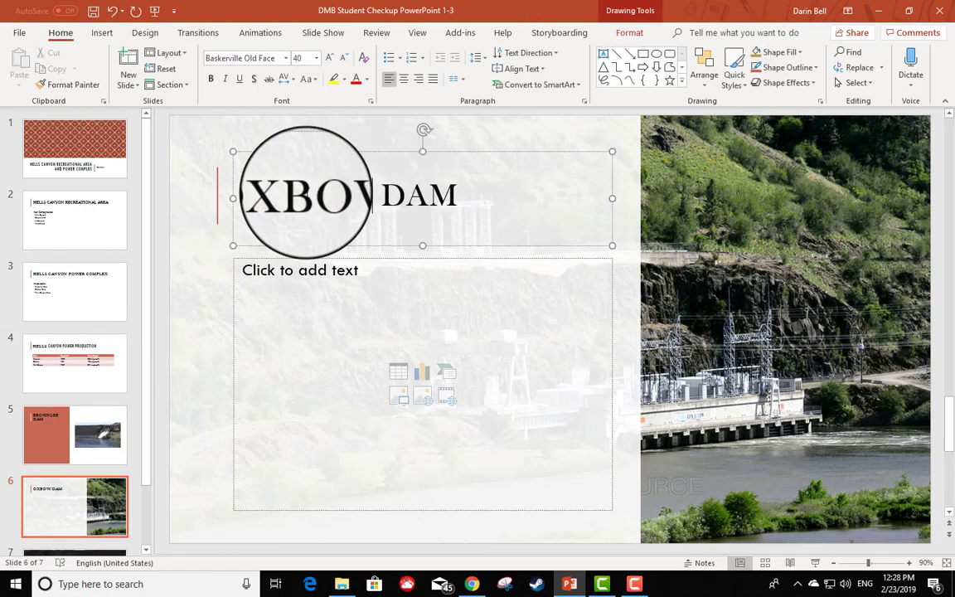
Paint the Baskerville formatting of HELLS onto CANYON DAM in the Hells Canyon Dam title.
scroll(75, 235, down, 1)
click(71, 469)
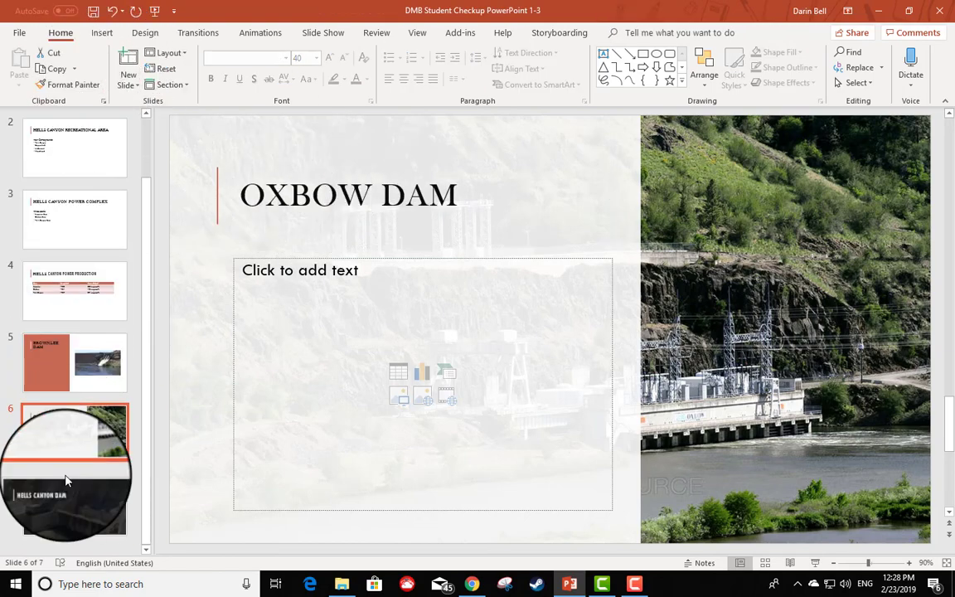
click(69, 504)
click(240, 171)
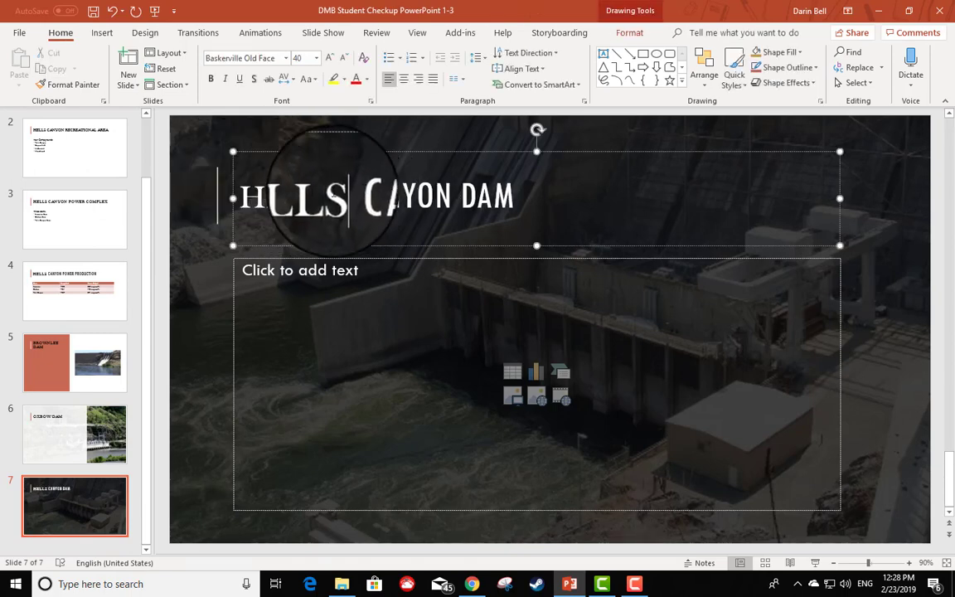
drag(349, 199, 236, 199)
click(70, 84)
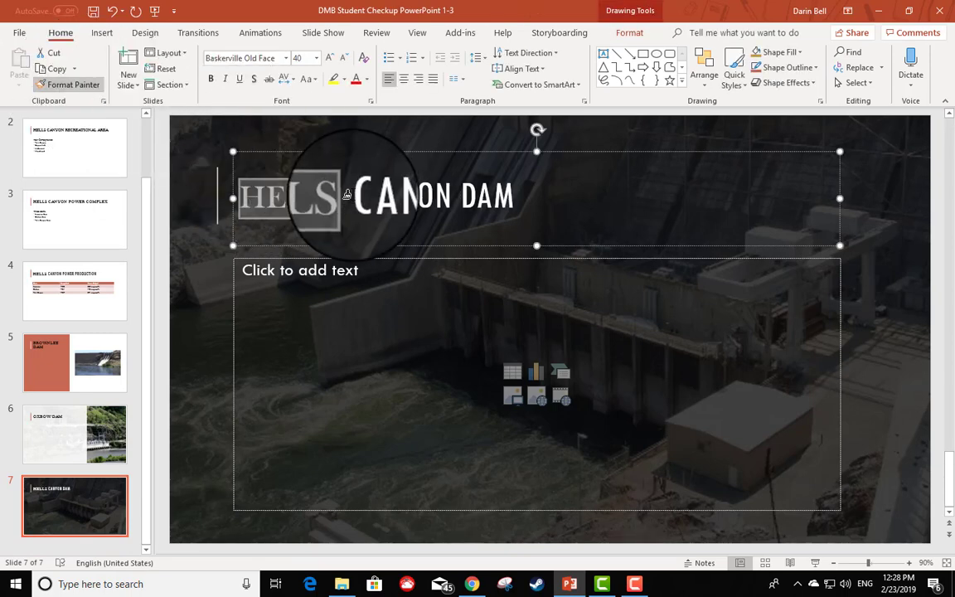
mouse_move(352, 196)
mouse_down()
mouse_move(501, 184)
mouse_move(580, 196)
mouse_up()
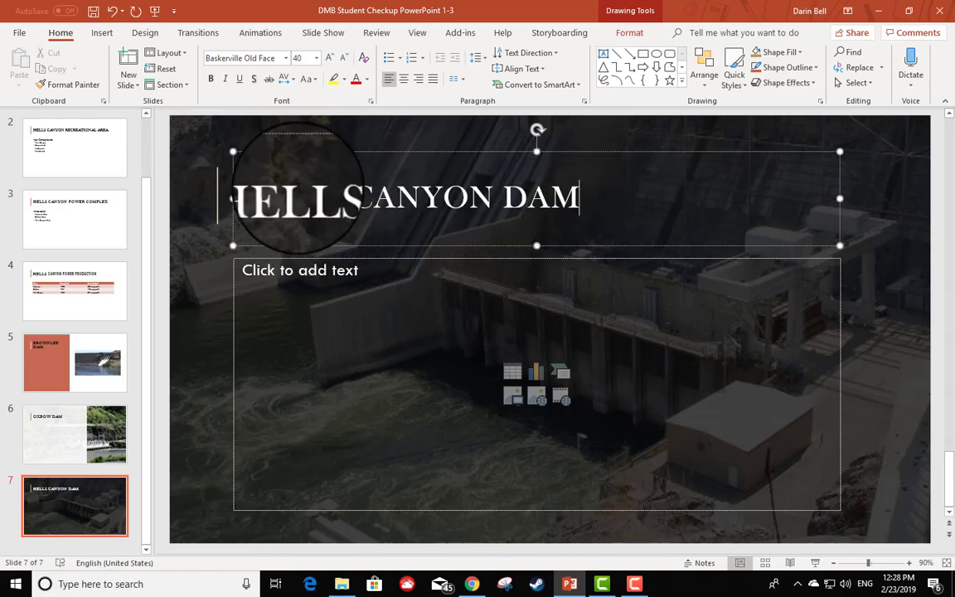
click(53, 432)
click(64, 365)
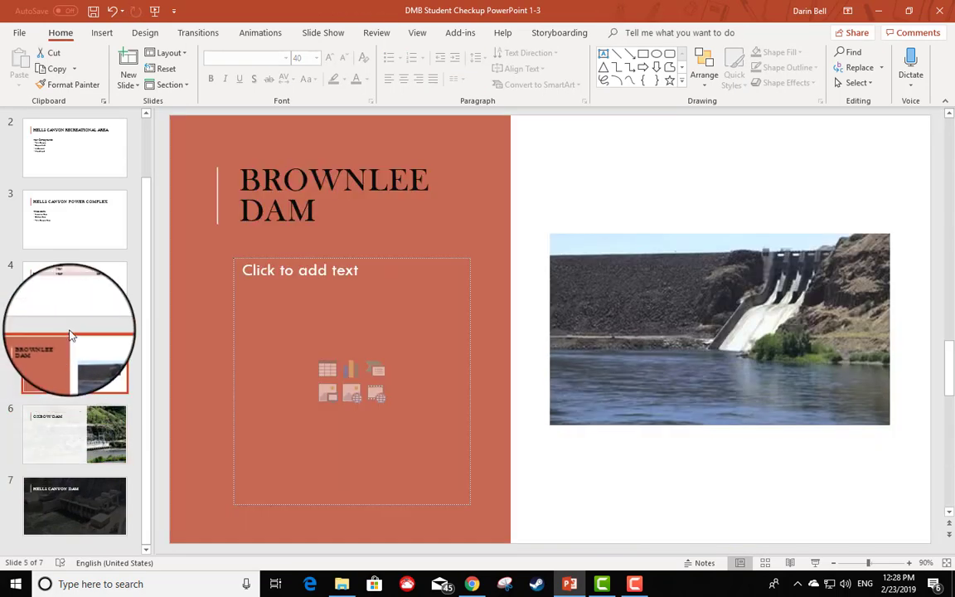
Change the BROWNLEE DAM title text's font size to 32 pt.
drag(325, 213, 257, 173)
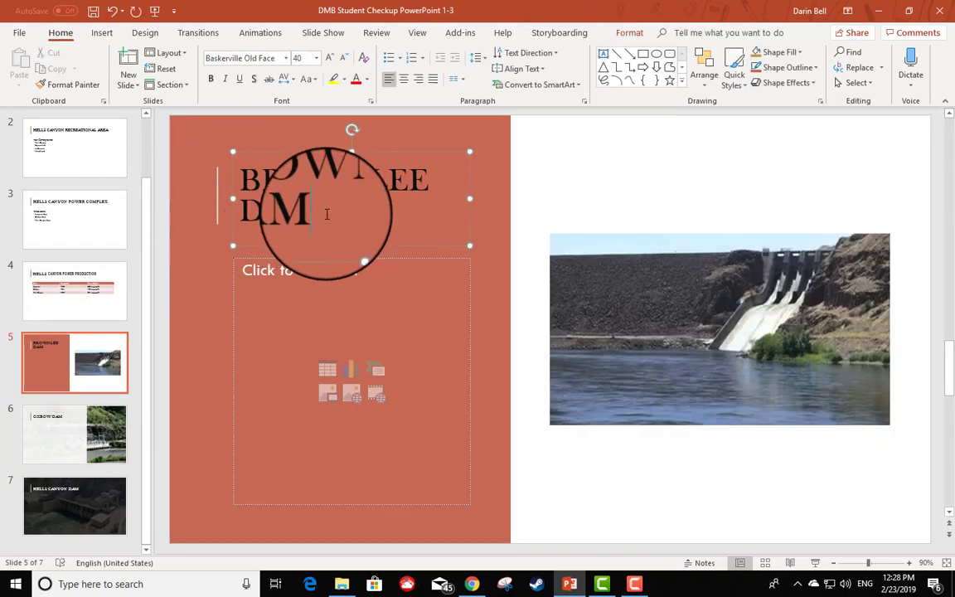
click(317, 122)
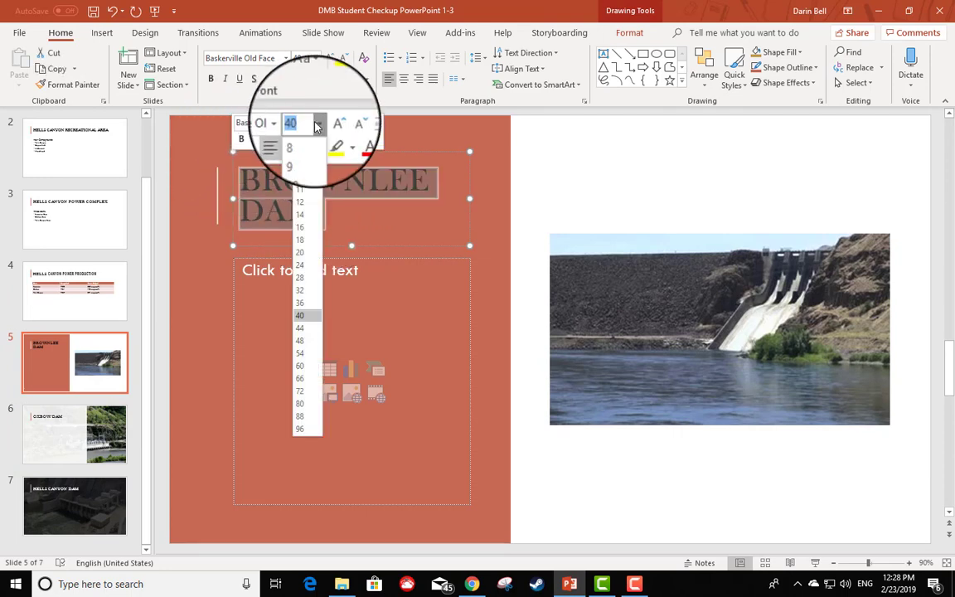
click(231, 266)
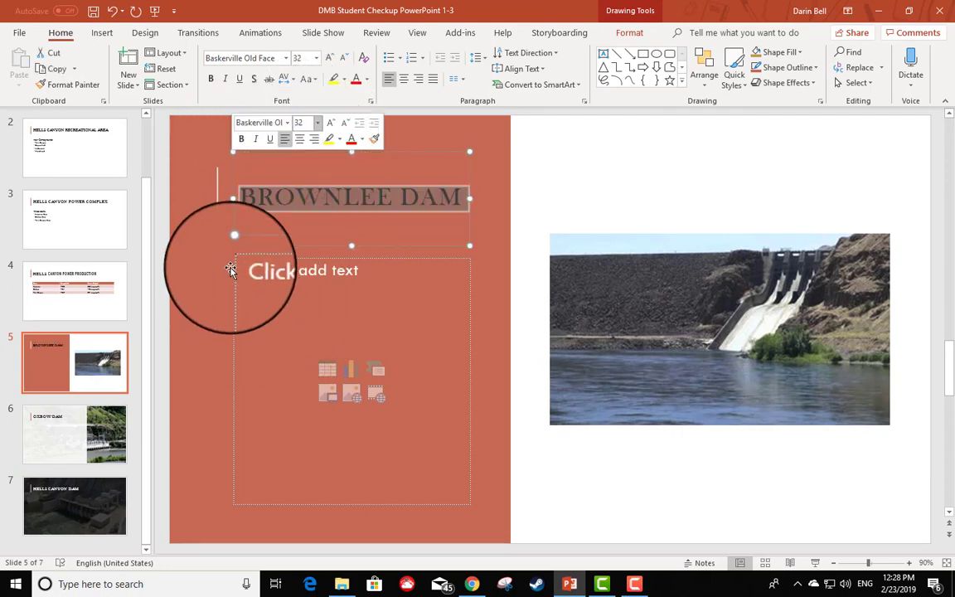
click(187, 255)
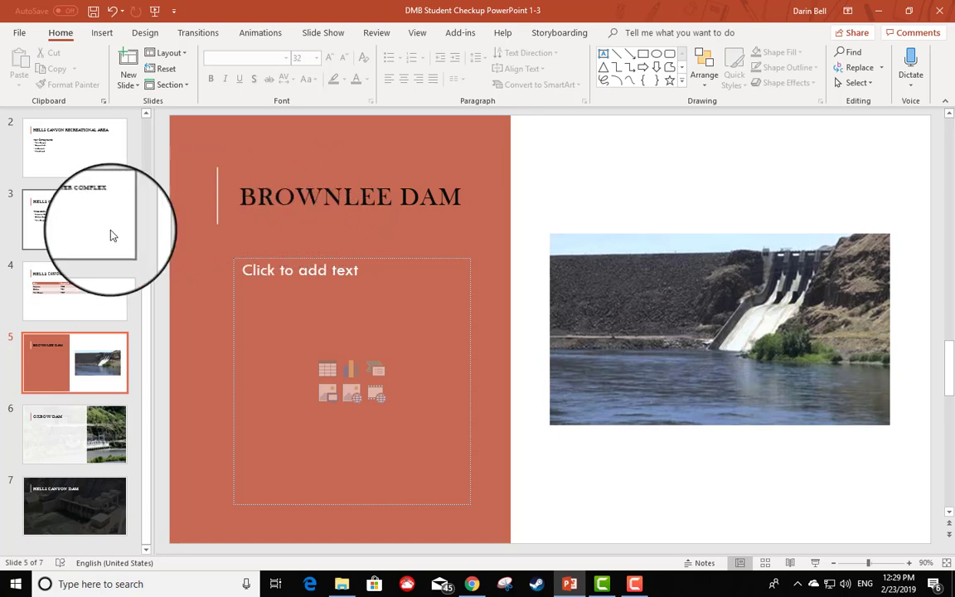
Draw an Explosion shape above the Brownlee Dam photo and give it a gold shape style.
click(35, 367)
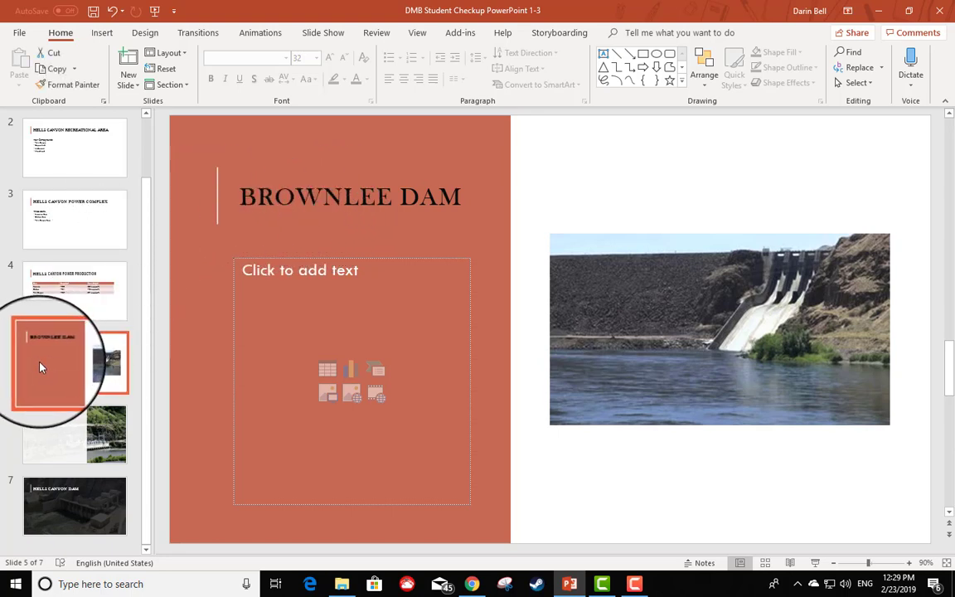
click(102, 33)
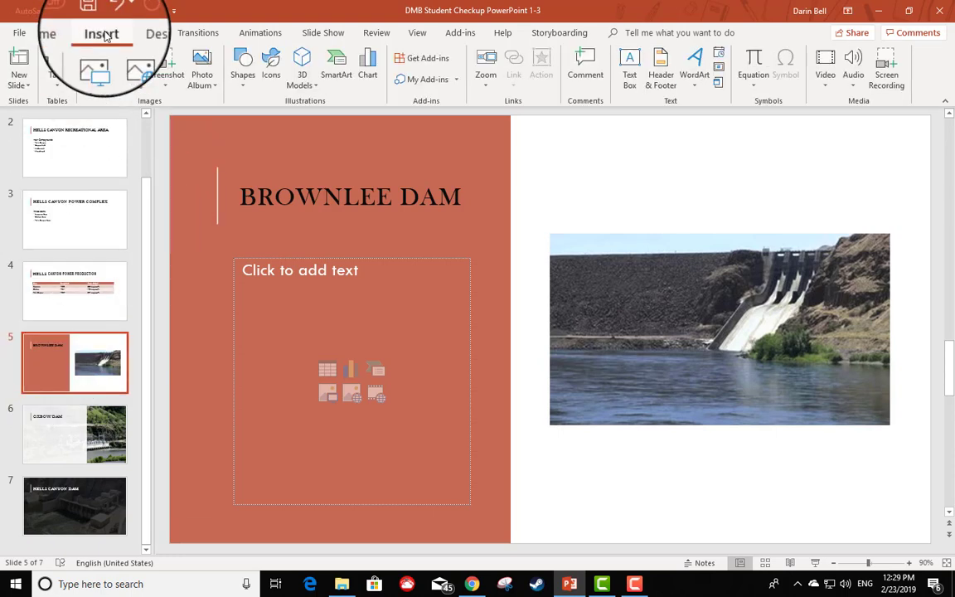
click(243, 70)
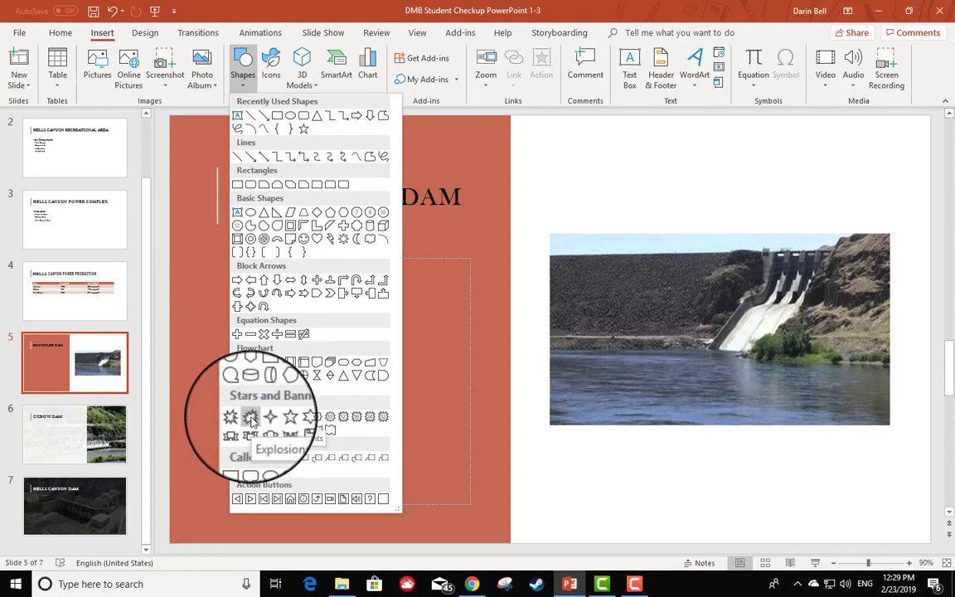
click(251, 421)
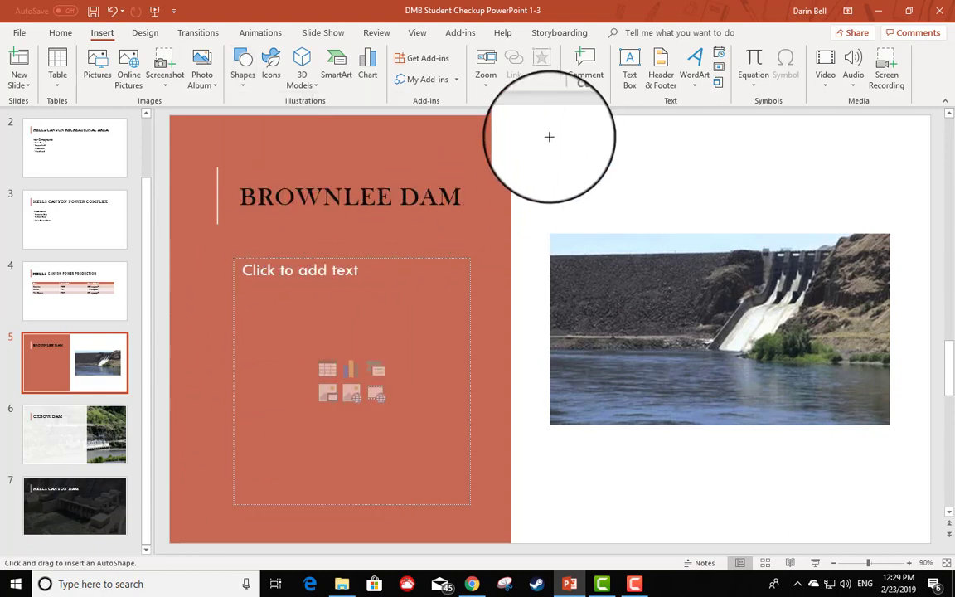
drag(545, 136, 729, 225)
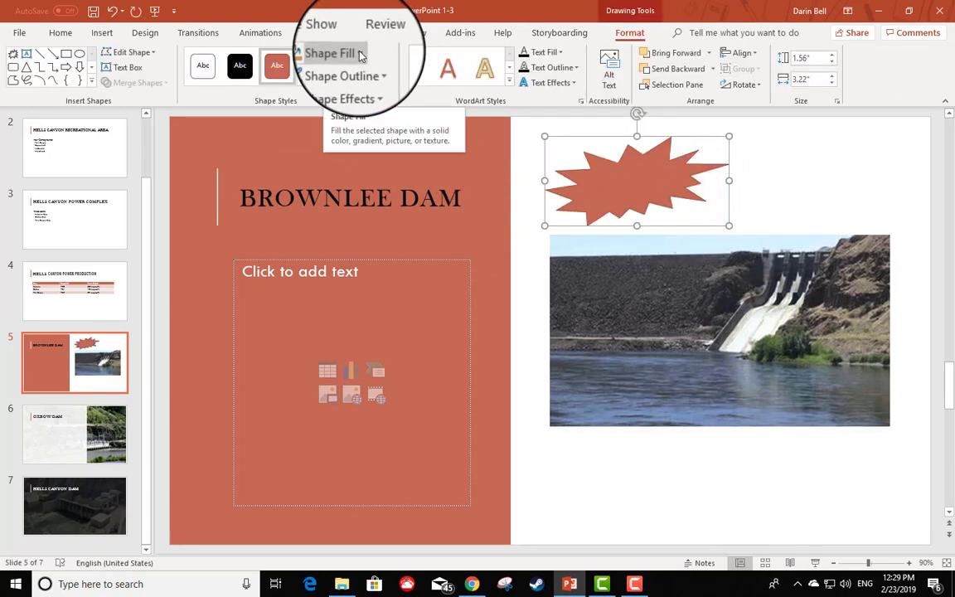
click(296, 93)
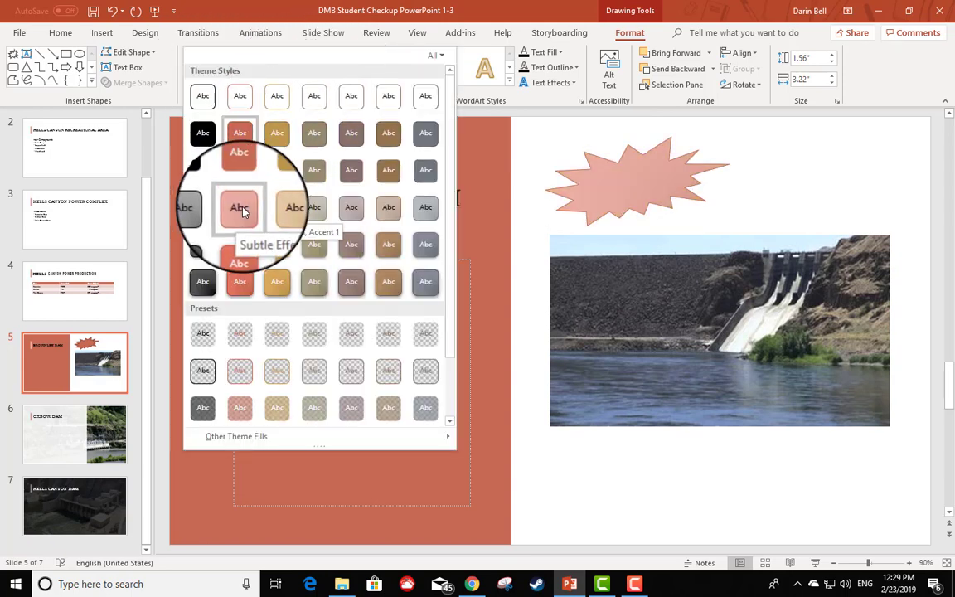
click(283, 175)
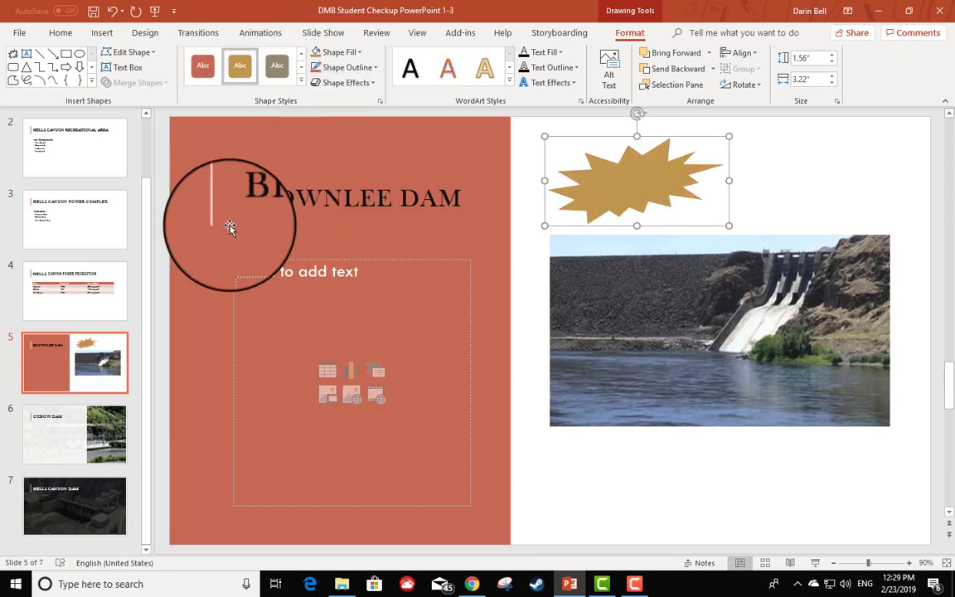
click(70, 439)
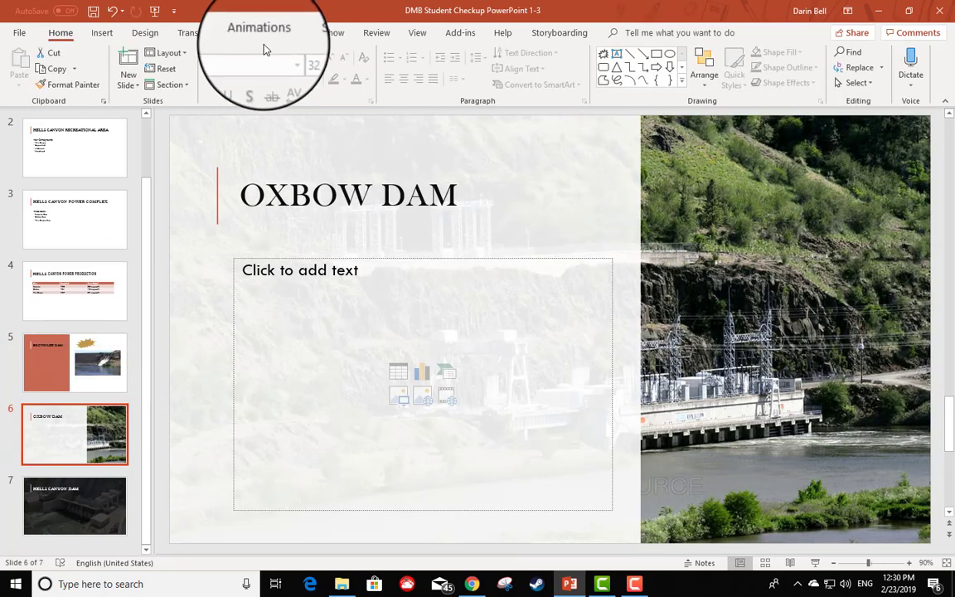
Draw a 5-point star beside the OXBOW DAM title styled Moderate Effect Tan Accent 2.
click(102, 33)
click(242, 70)
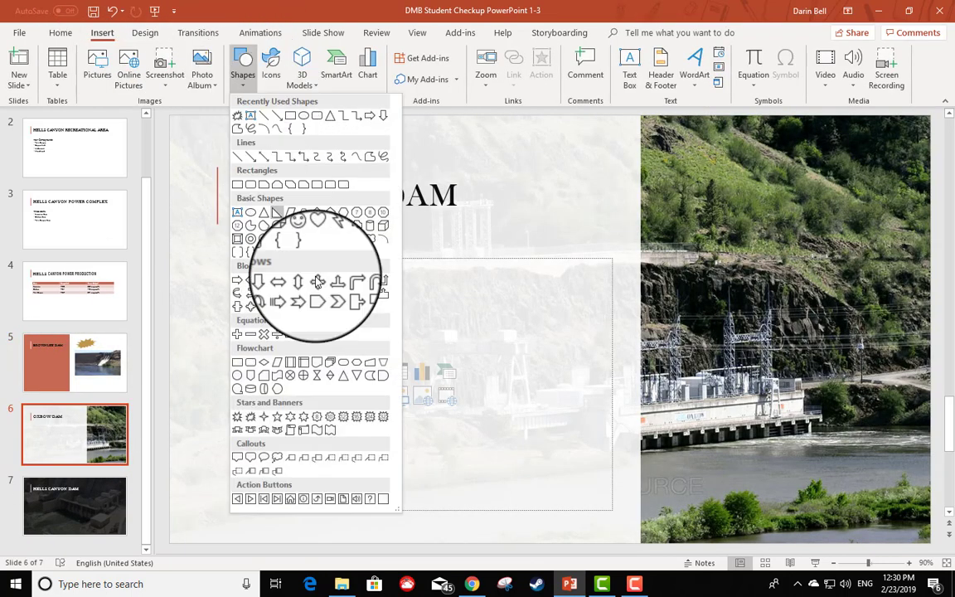
click(279, 418)
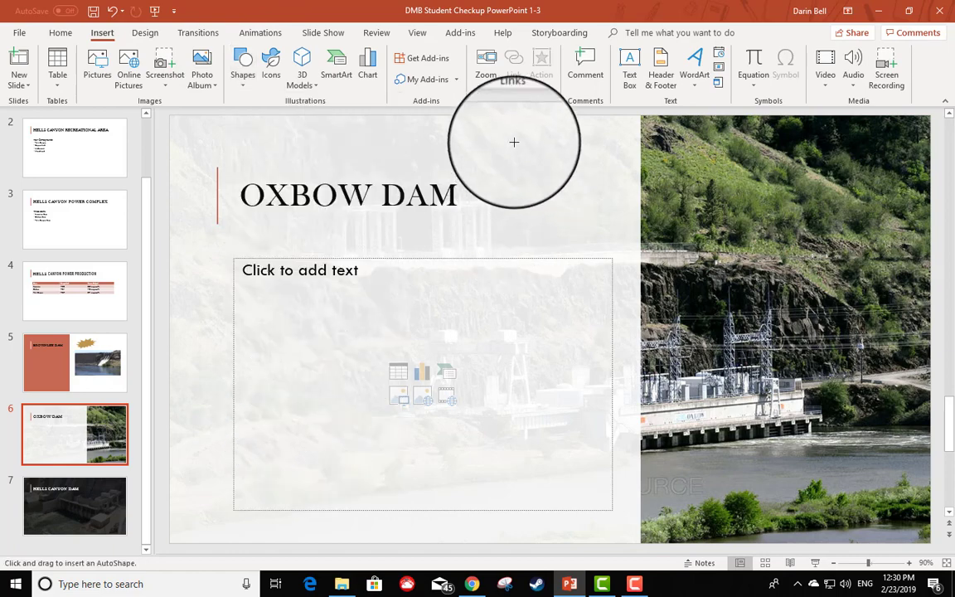
drag(508, 141, 636, 242)
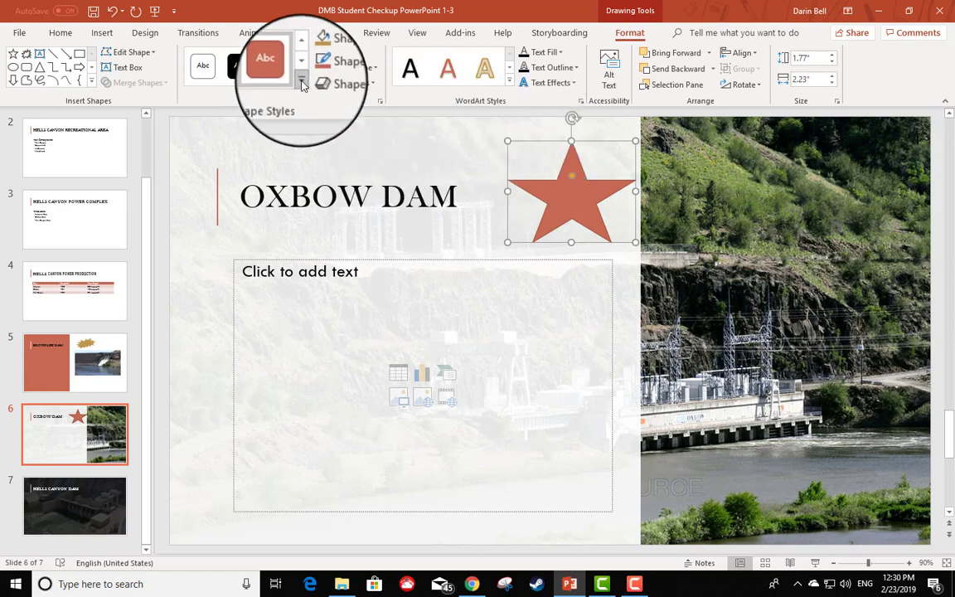
click(300, 83)
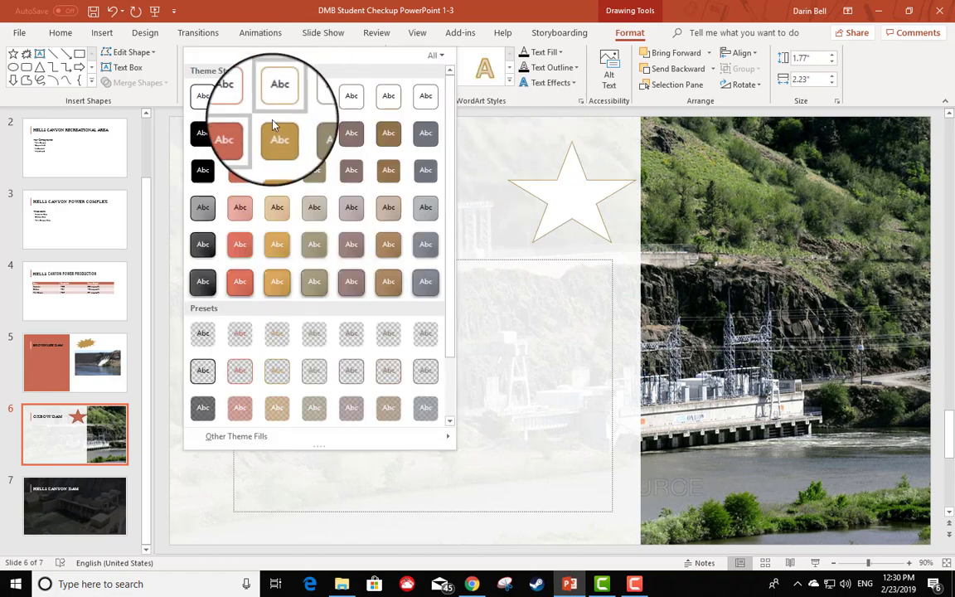
click(276, 242)
drag(559, 141, 526, 130)
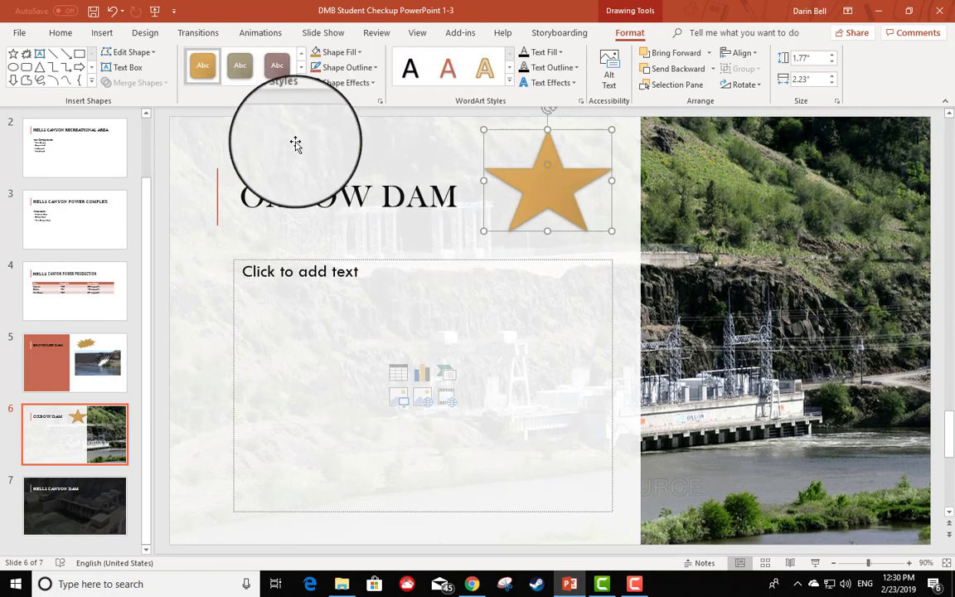
click(67, 506)
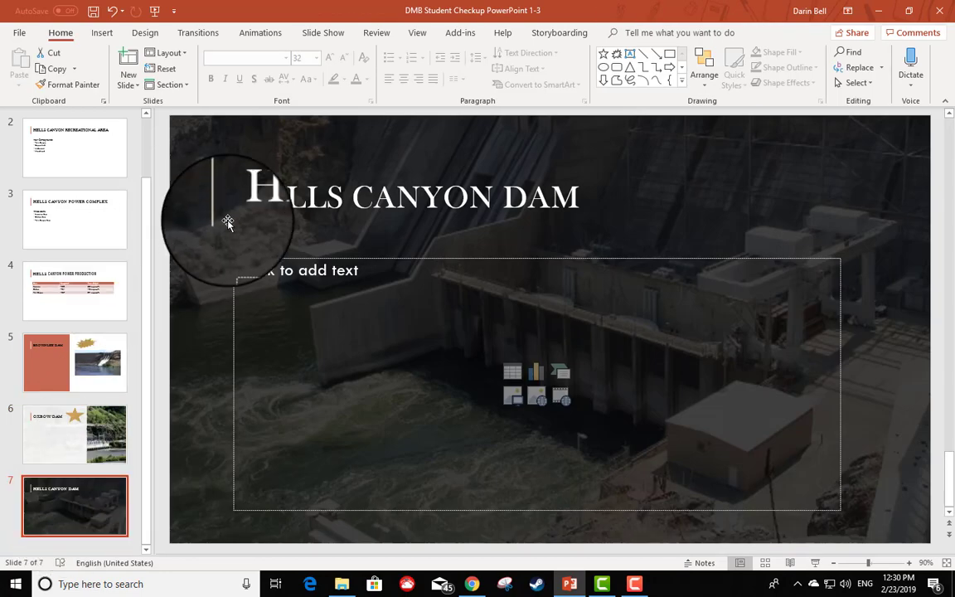
Draw a Wave banner at the slide's top right styled Moderate Effect Tan Accent 2.
click(101, 33)
click(243, 66)
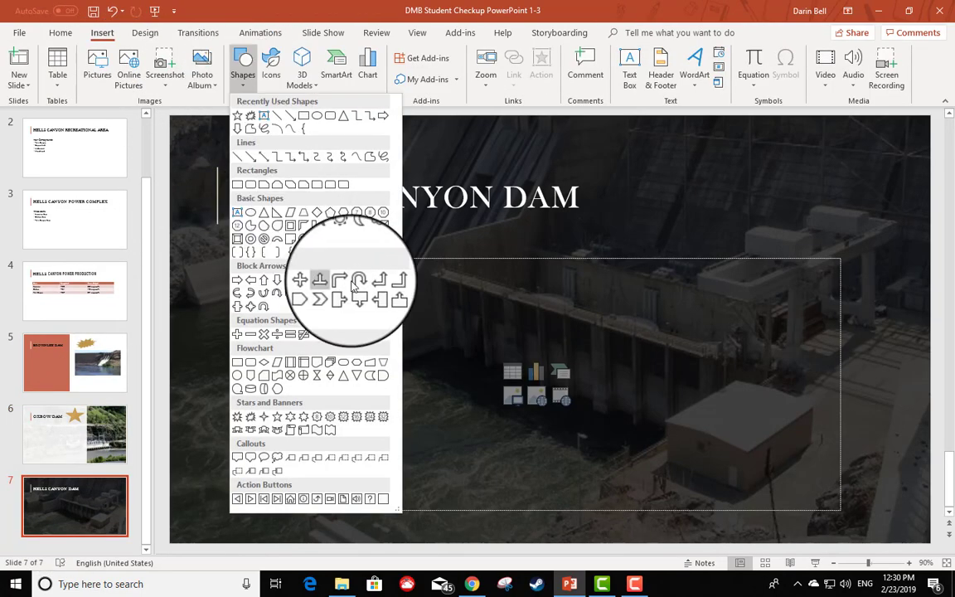
click(318, 431)
drag(643, 154, 866, 245)
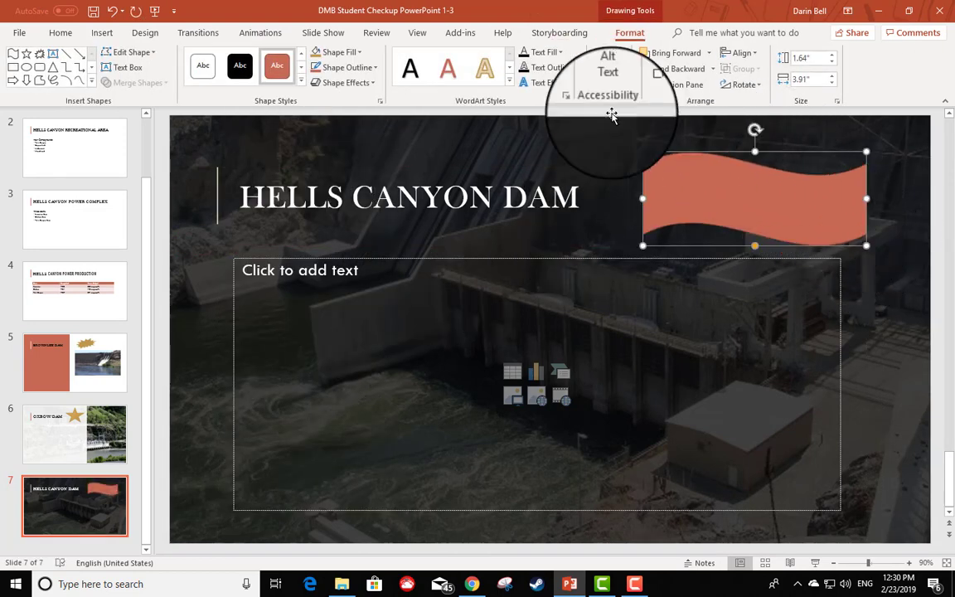
click(305, 85)
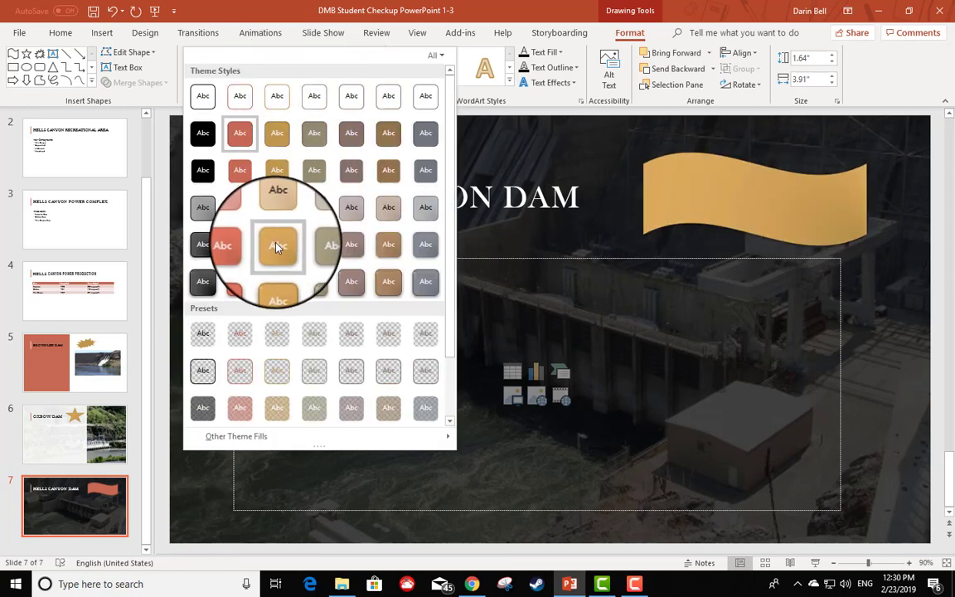
click(278, 247)
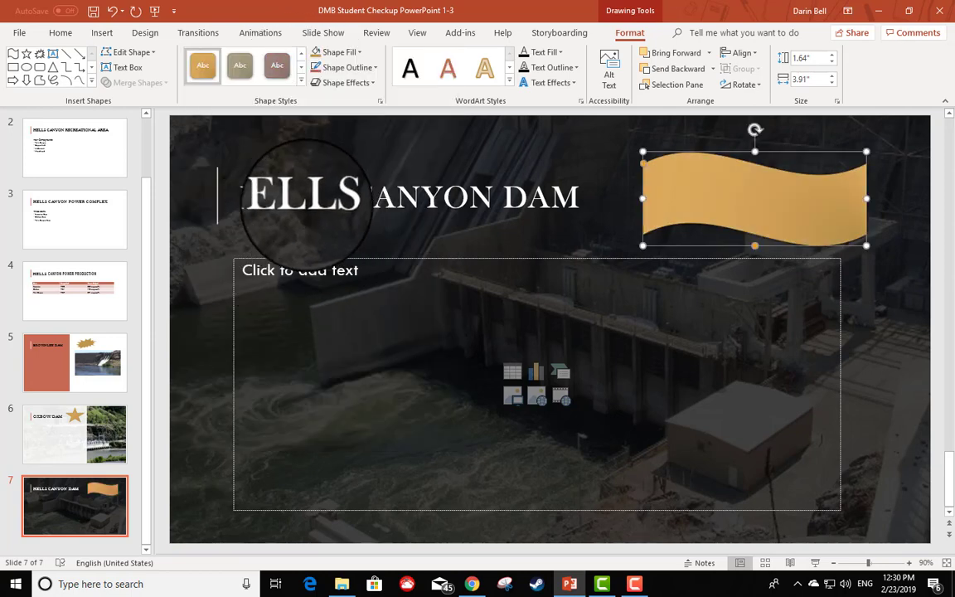
click(60, 365)
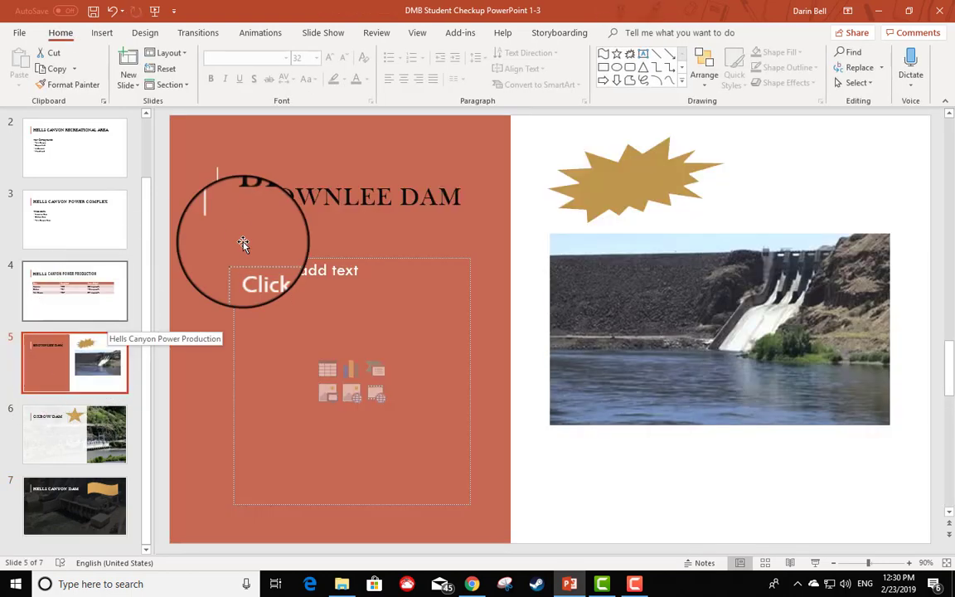
Widen the Brownlee explosion and caption it 'The 1st dam heading from Idaho.'.
click(617, 189)
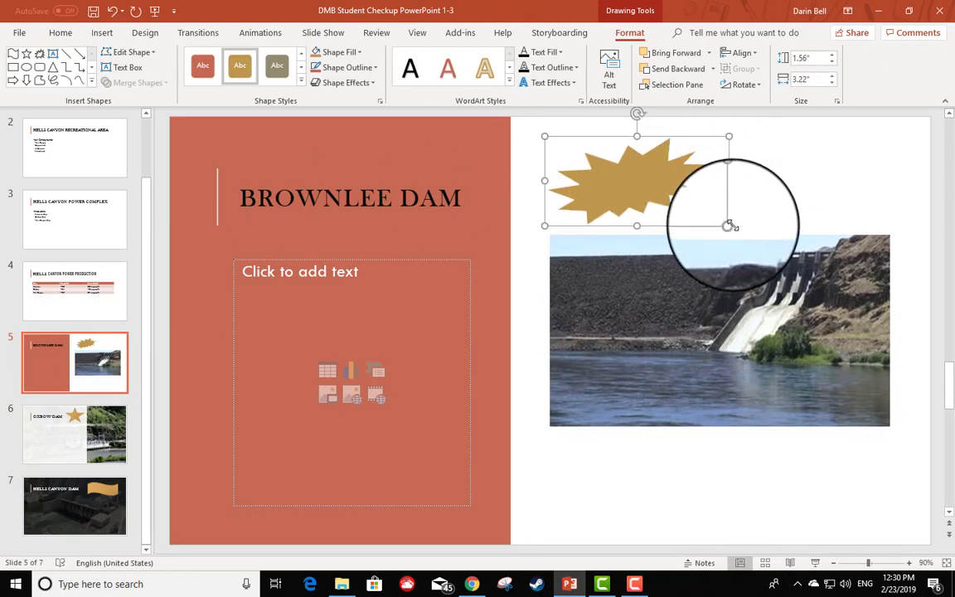
drag(728, 226, 808, 238)
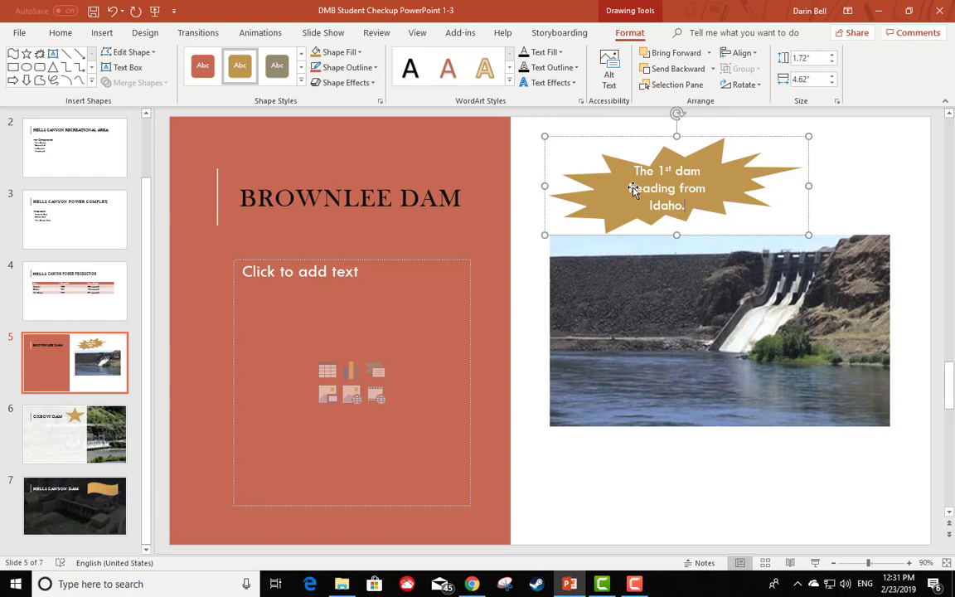
click(79, 432)
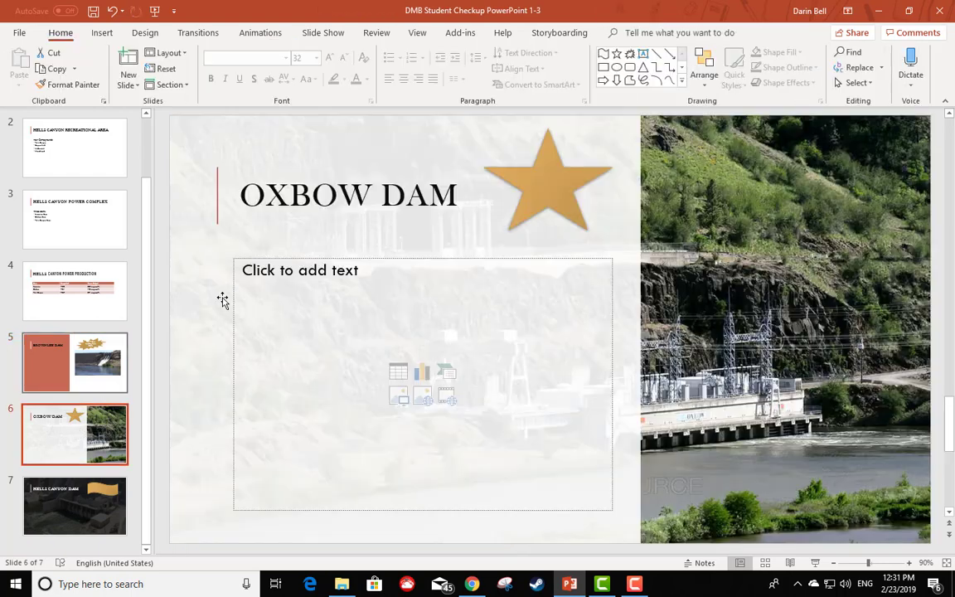
Enlarge the Oxbow star to about 2.5 inches and move it up beside the OXBOW DAM title.
click(545, 182)
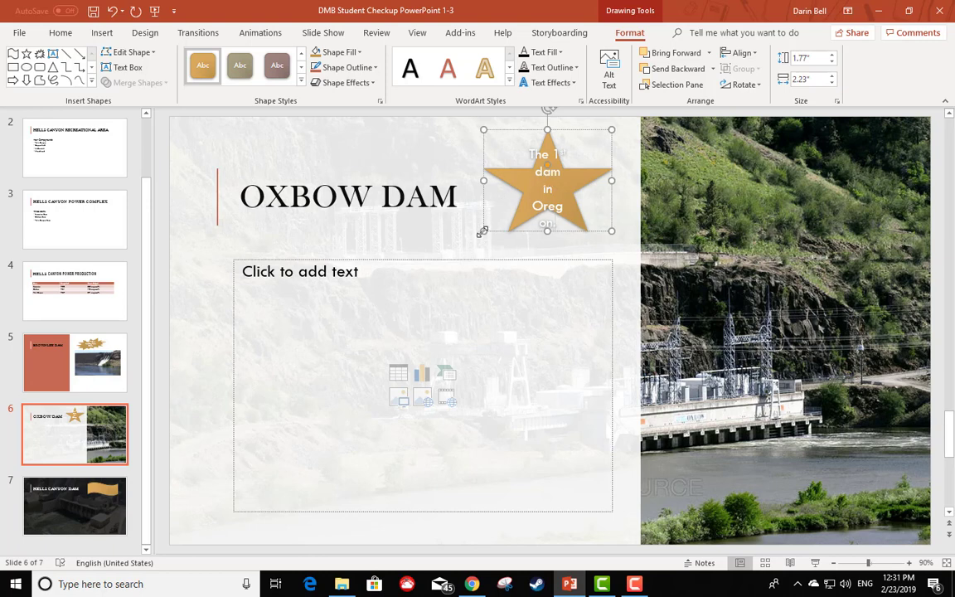
drag(481, 234, 448, 269)
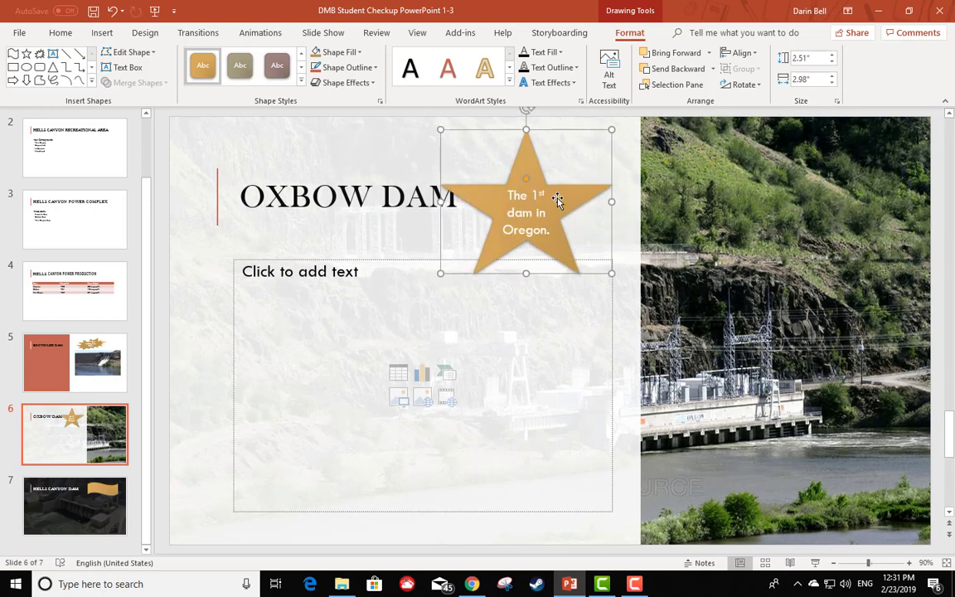
drag(562, 195, 584, 179)
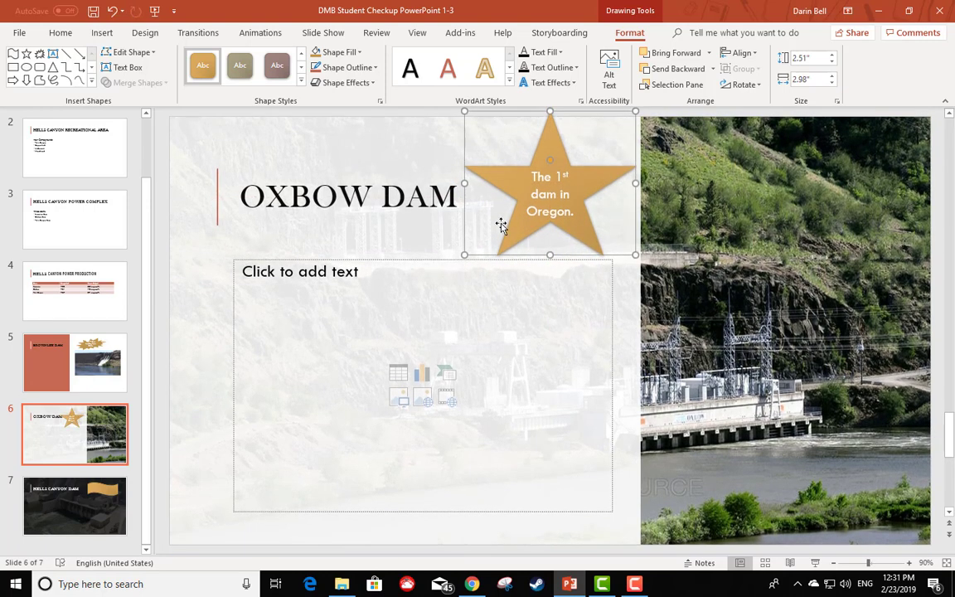
click(68, 508)
click(664, 187)
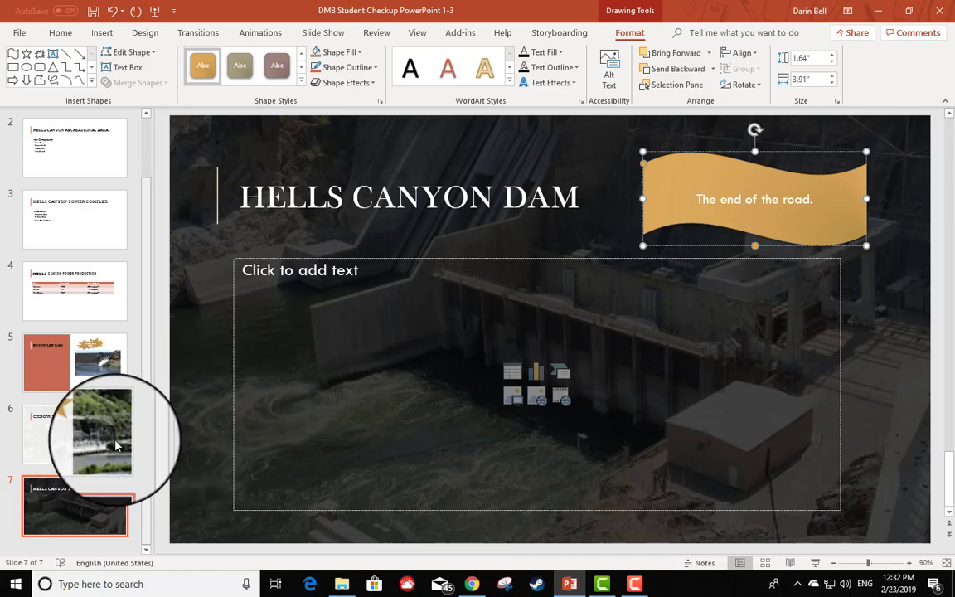
Insert a lifebuoy icon from Nature and outdoors on the Oxbow Dam slide, then undo it.
click(68, 455)
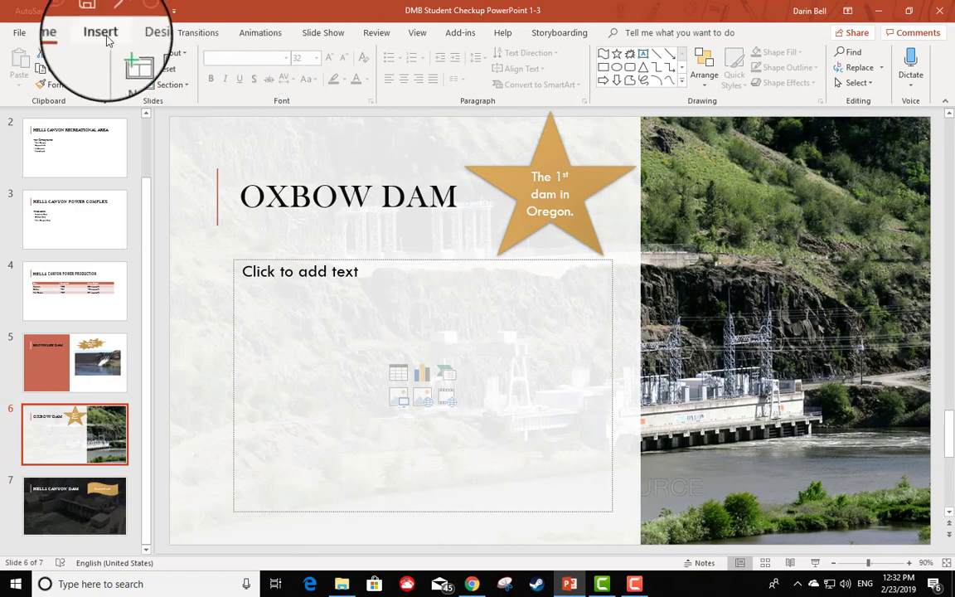
click(102, 32)
click(271, 62)
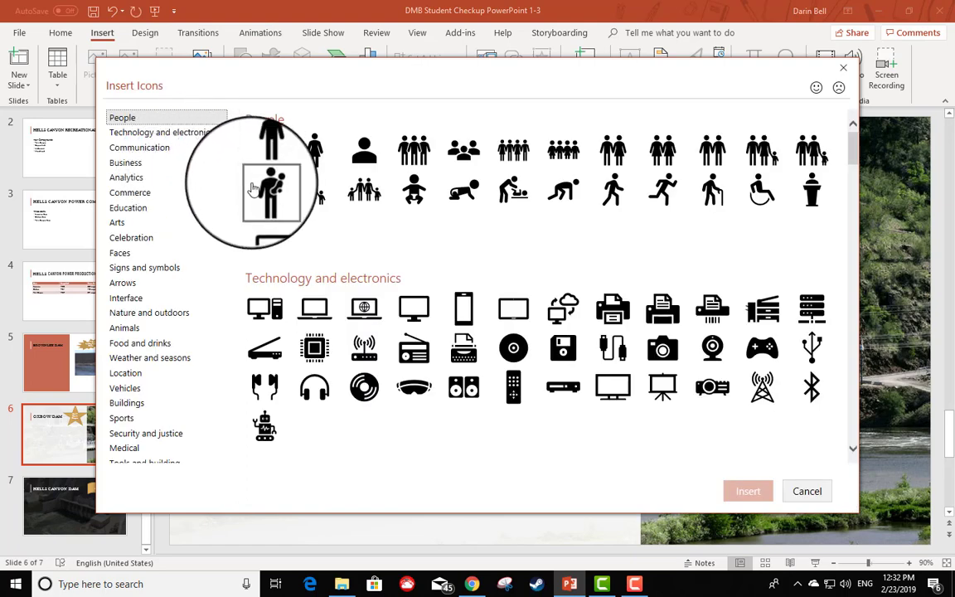
click(162, 314)
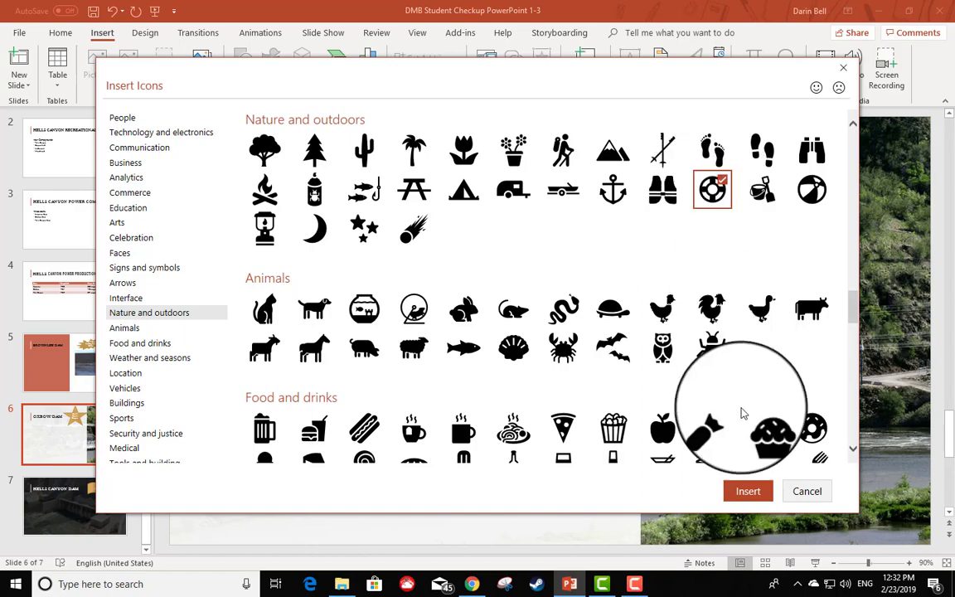
click(746, 491)
drag(421, 373, 211, 479)
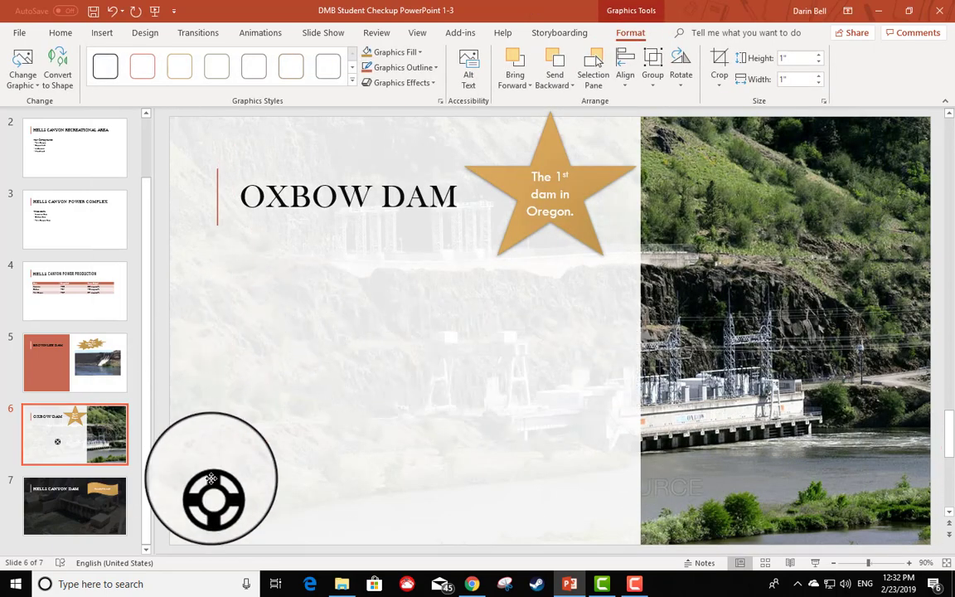
drag(245, 469, 238, 475)
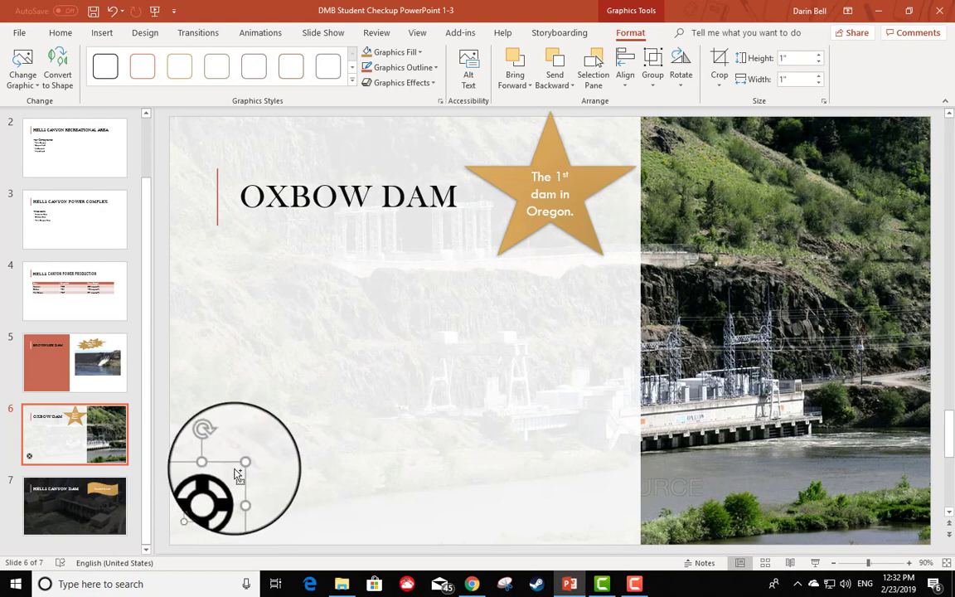
key(ctrl+z)
key(ctrl+z)
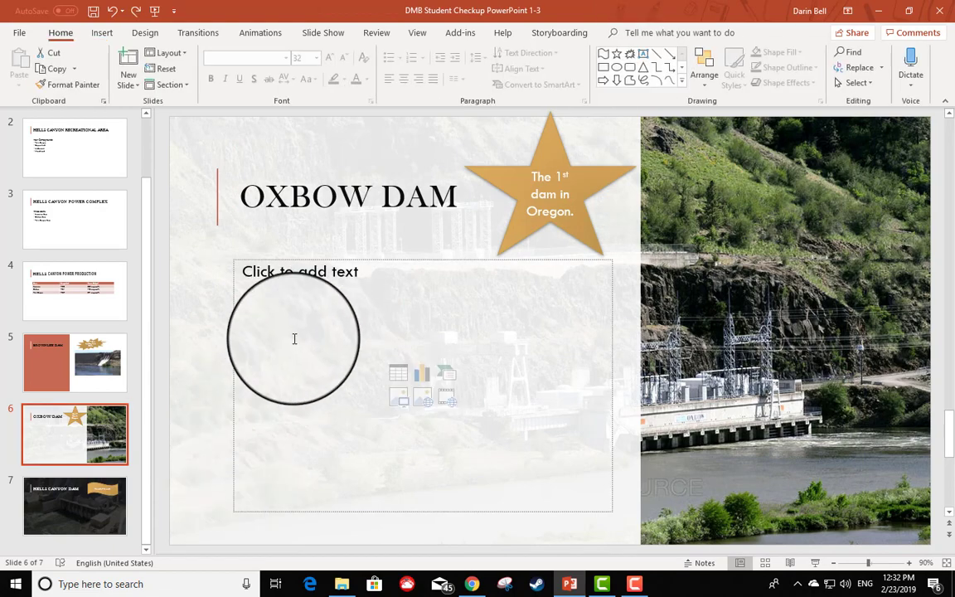
Reinsert the lifebuoy icon, enlarge it to 2.54 inches and place it at the lower left.
click(211, 377)
click(102, 32)
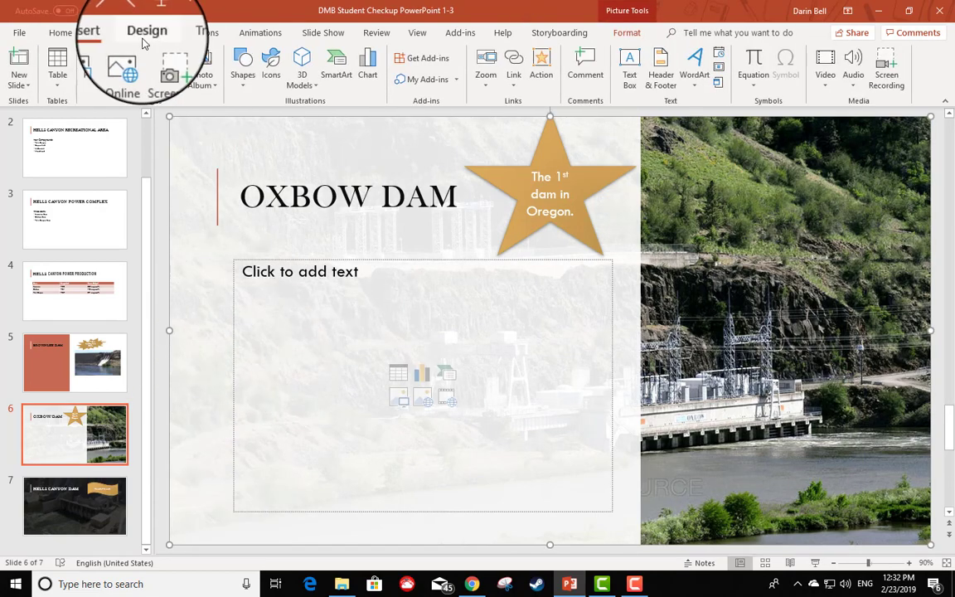
click(271, 70)
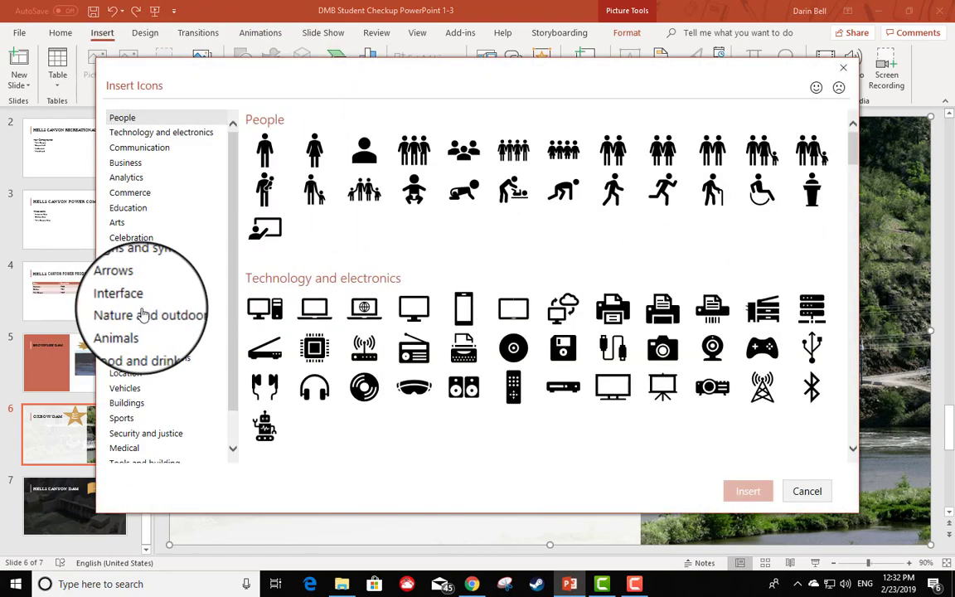
click(145, 312)
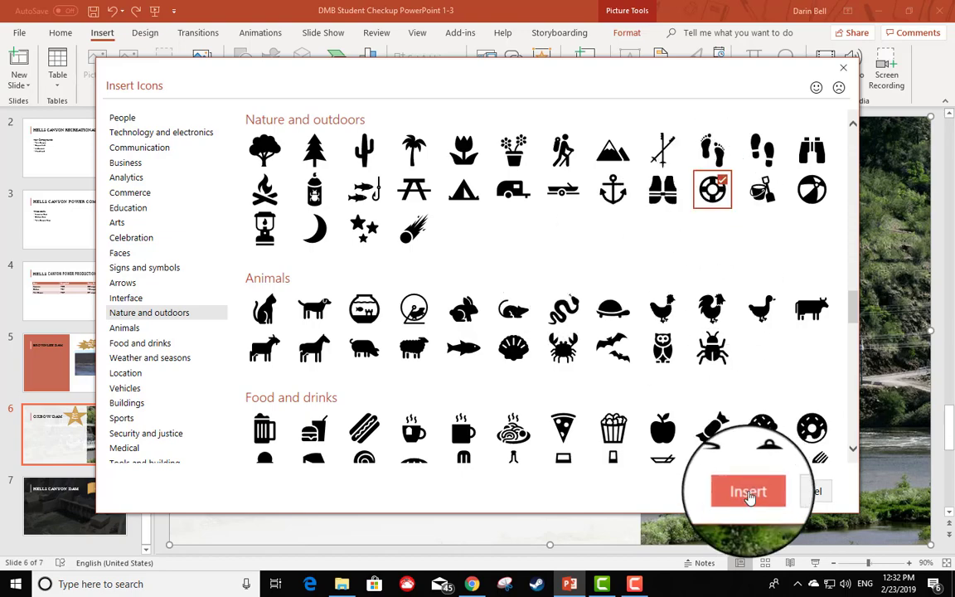
click(748, 491)
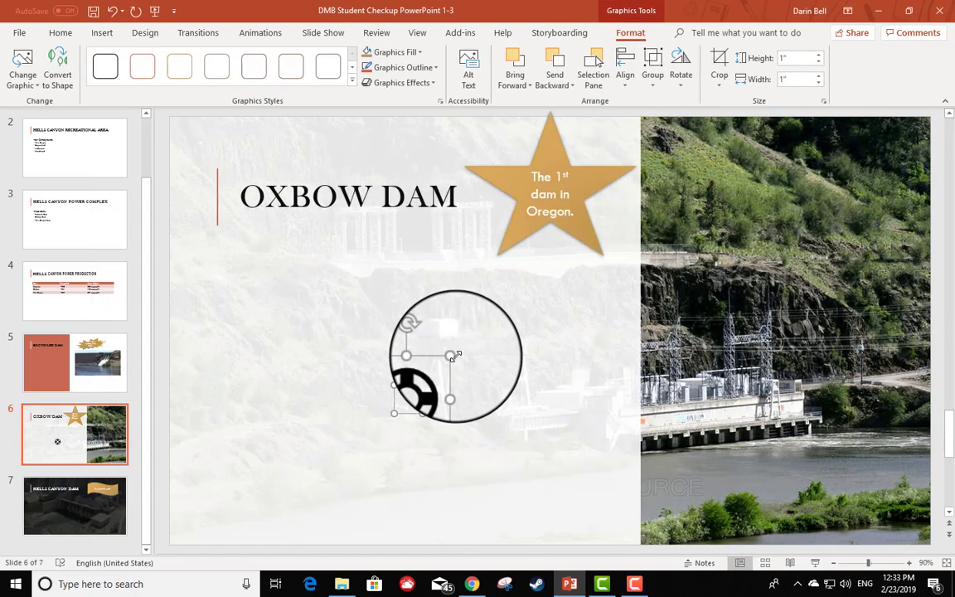
drag(471, 356, 539, 267)
drag(460, 312, 247, 437)
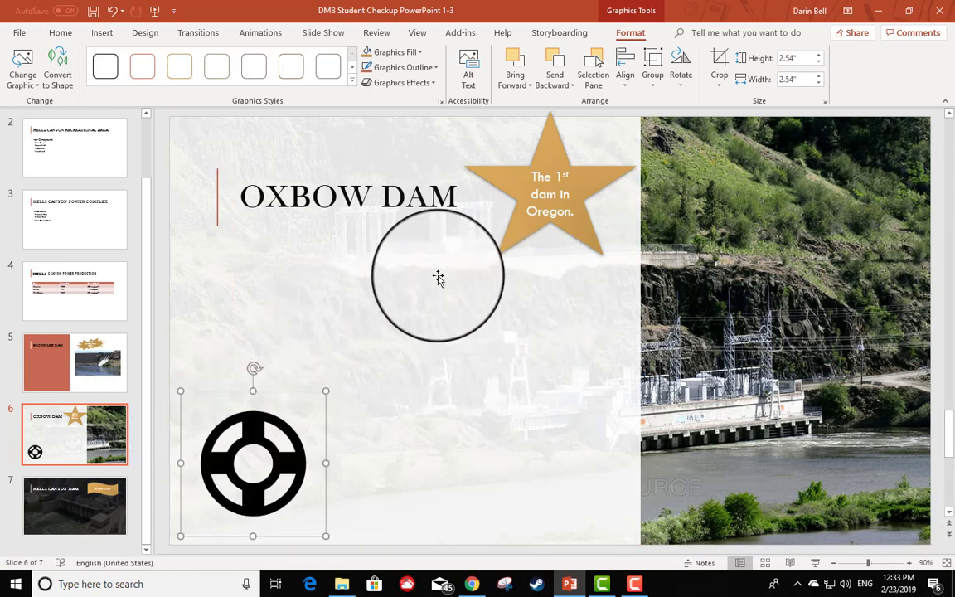
Enable an auto-updating date, slide numbers and a name footer, hidden on the title slide.
click(102, 32)
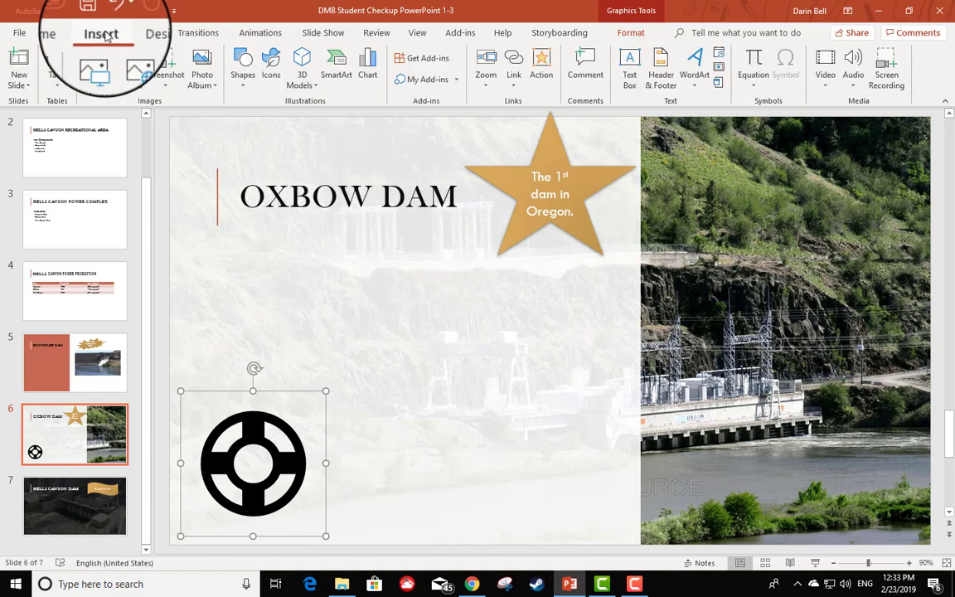
click(661, 74)
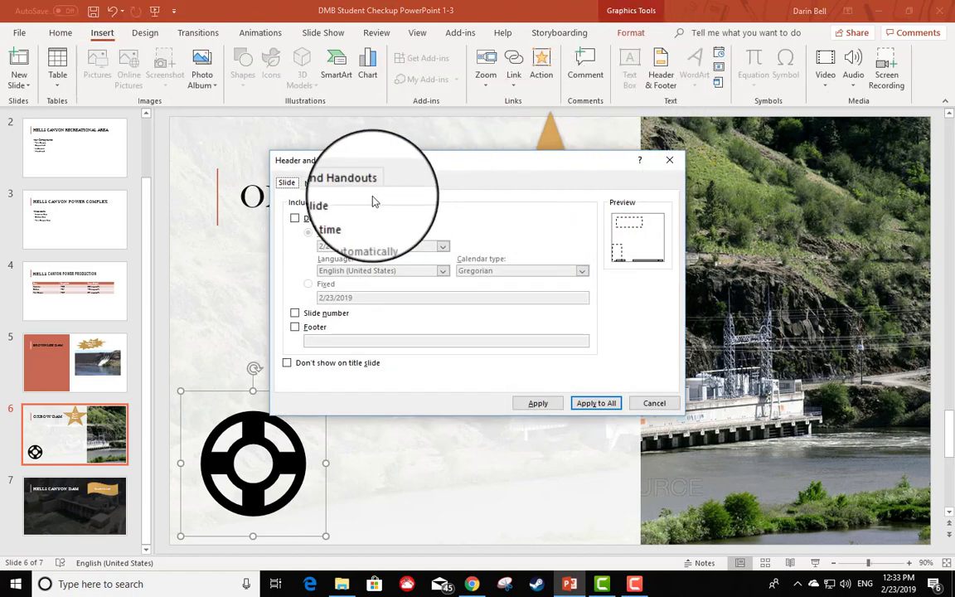
click(295, 218)
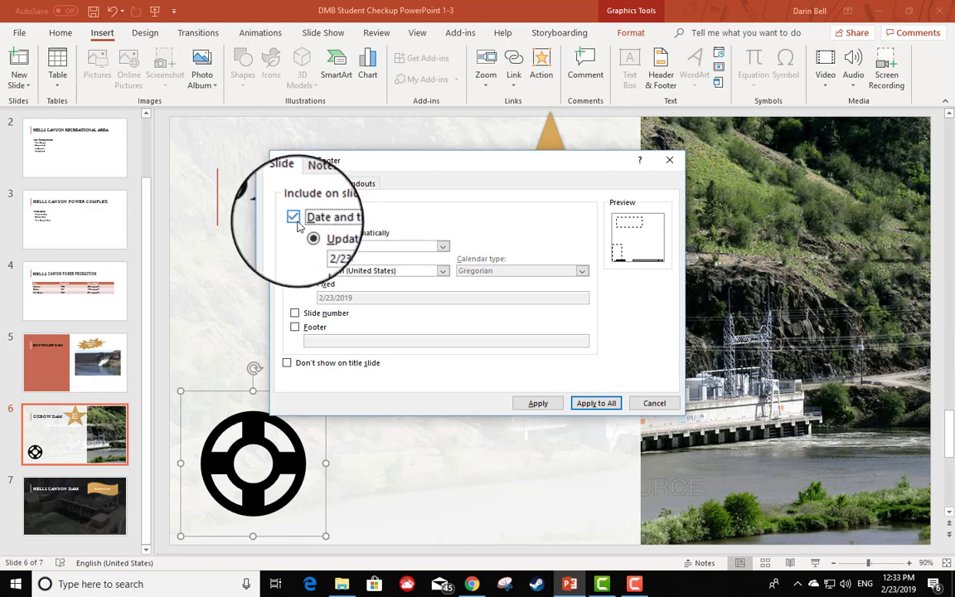
click(296, 316)
click(295, 334)
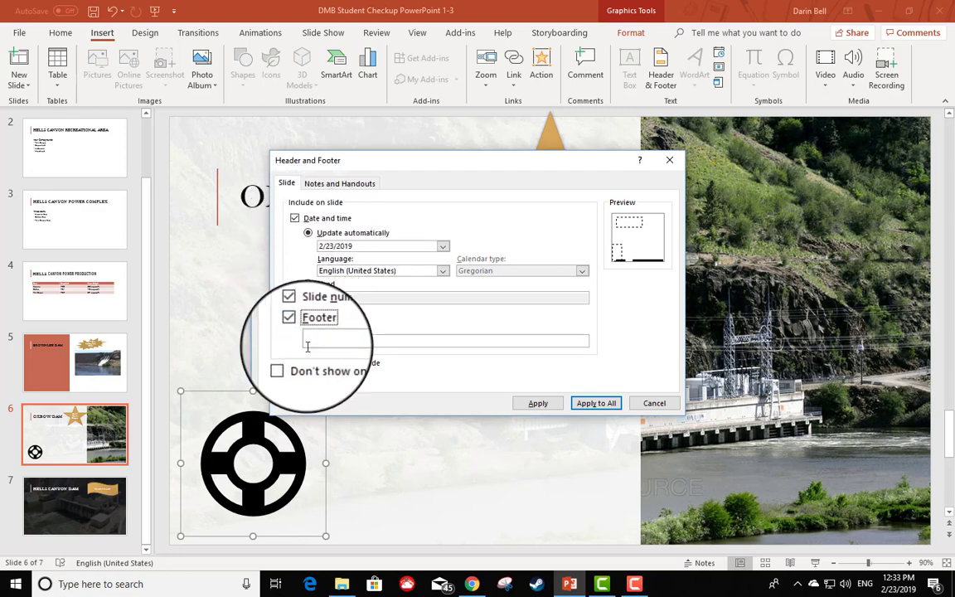
click(329, 340)
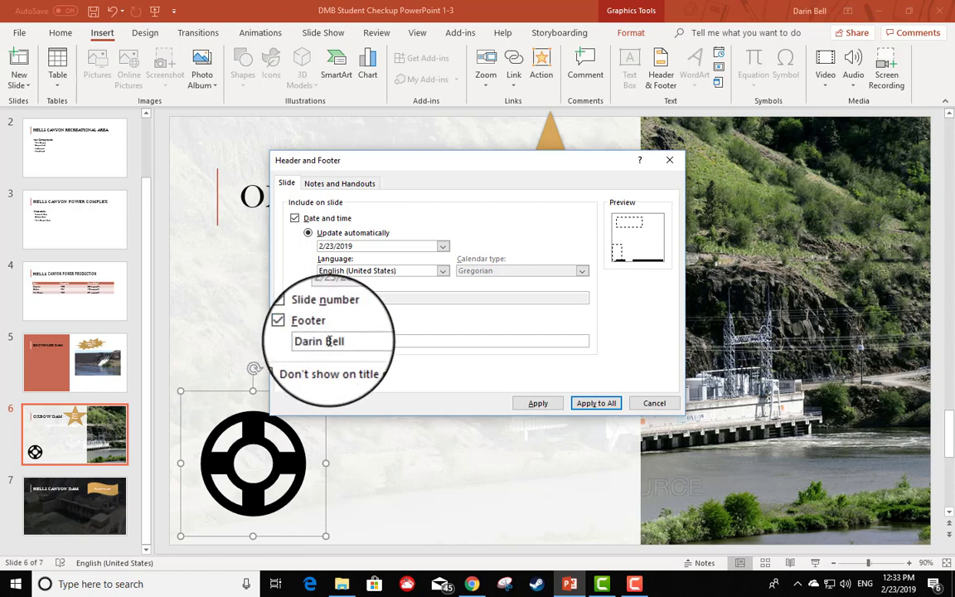
click(287, 362)
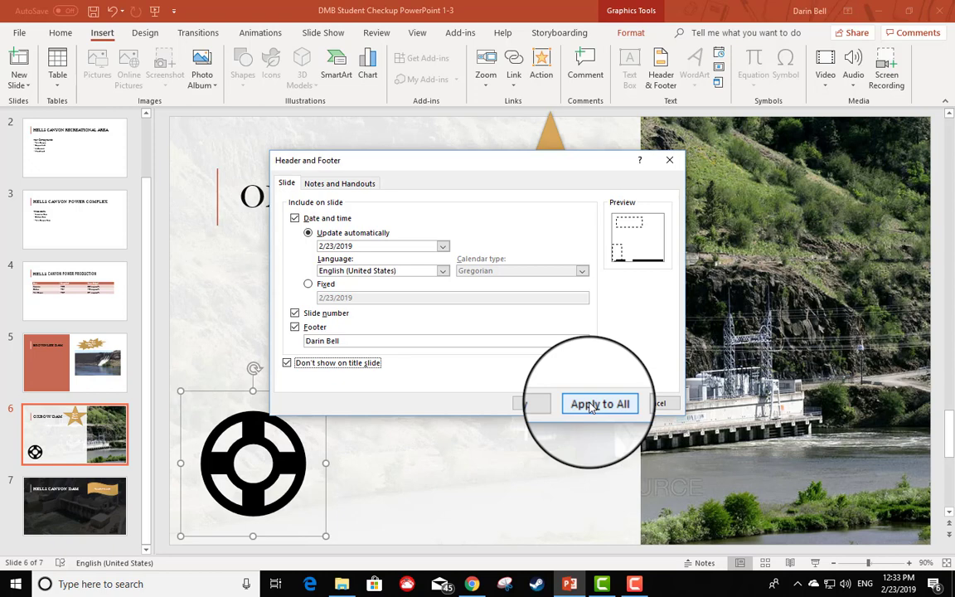
Apply the footers to all slides, nudge the lifebuoy up slightly, and return to slide 1.
click(591, 406)
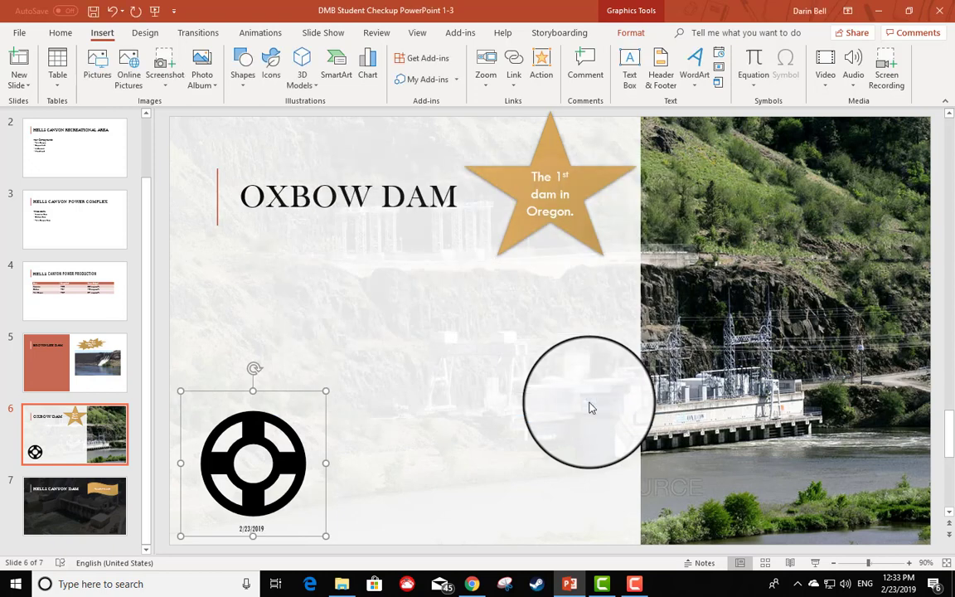
drag(286, 405, 284, 373)
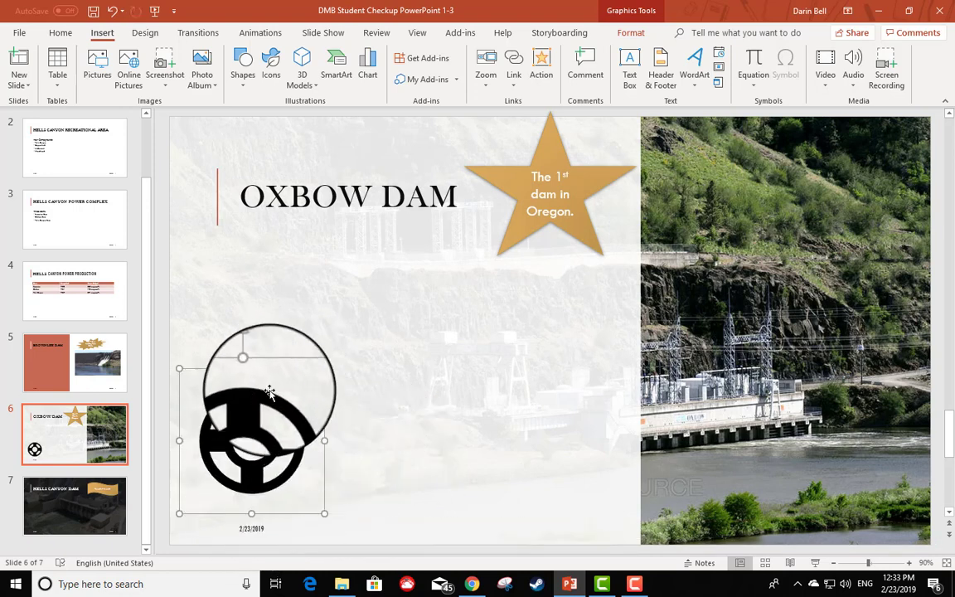
click(510, 241)
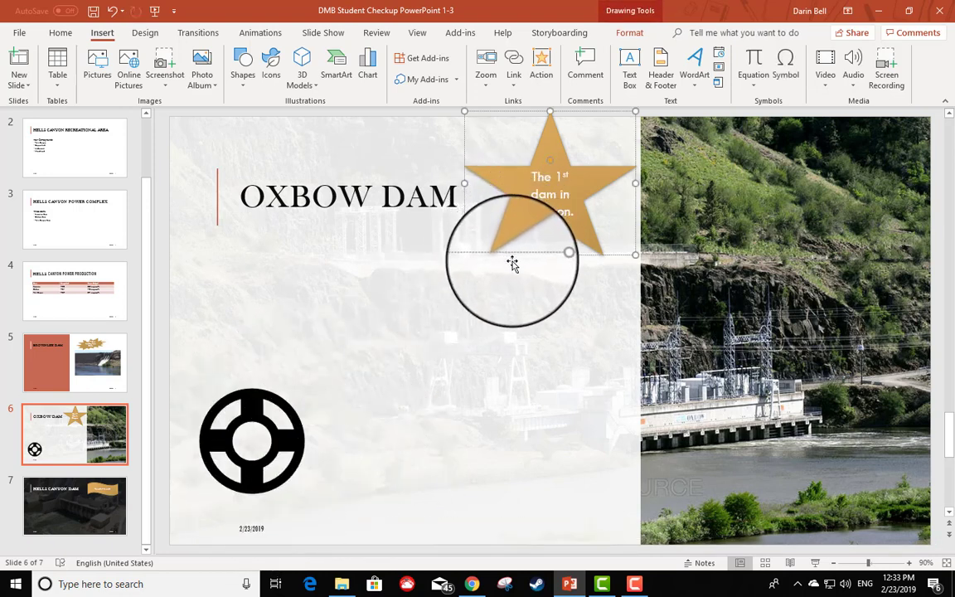
click(70, 365)
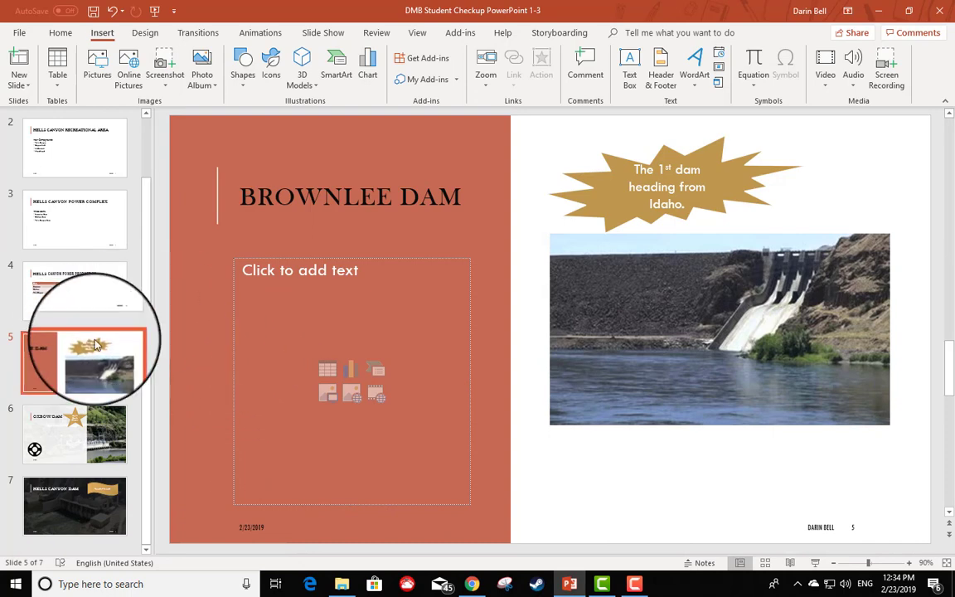
scroll(60, 321, up, 1)
click(66, 123)
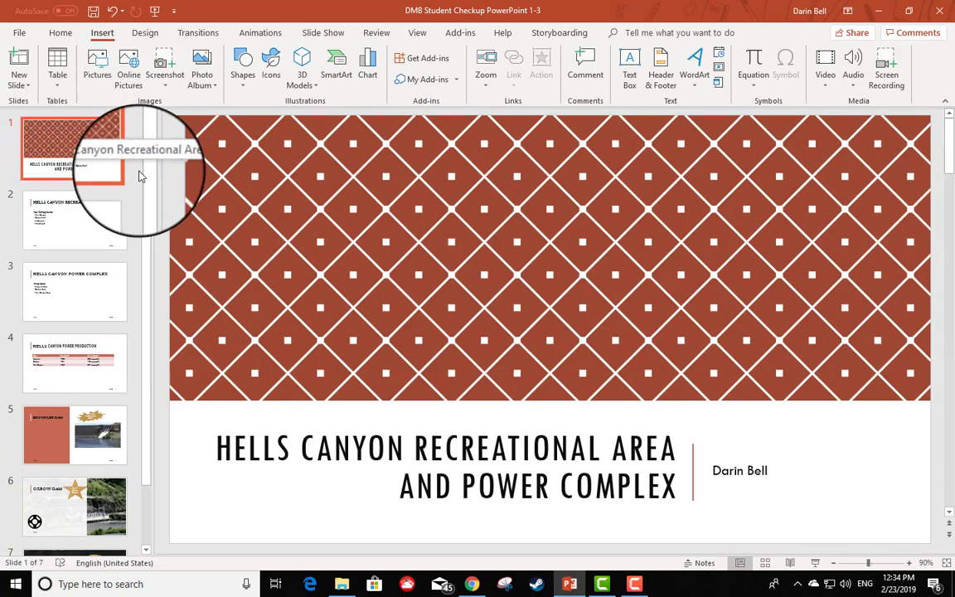